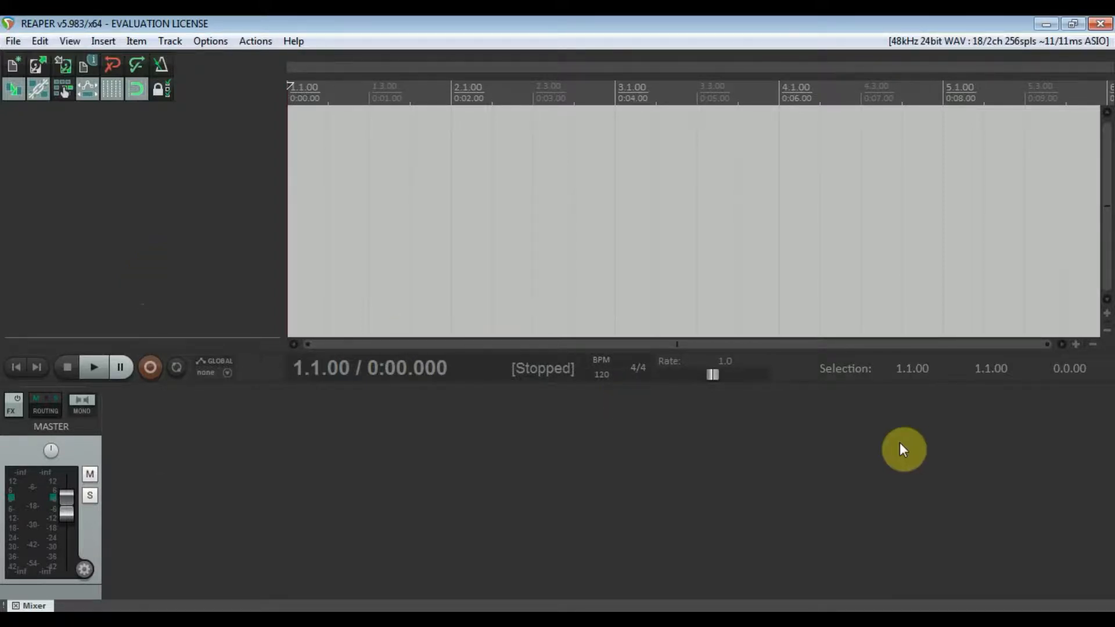
left_click(13, 41)
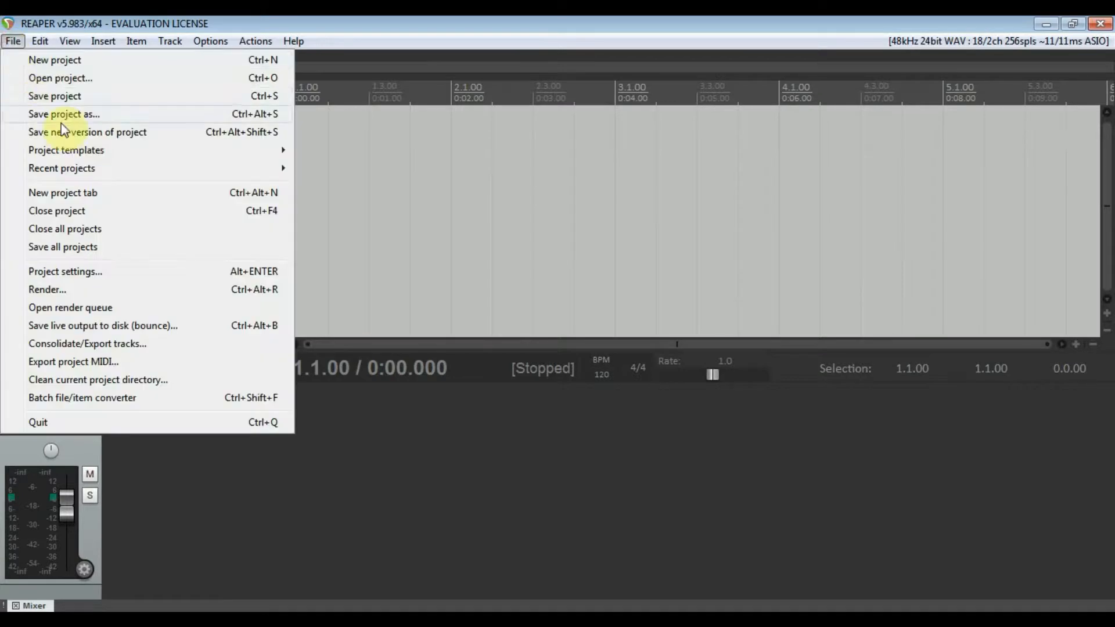
mouse_move(158, 155)
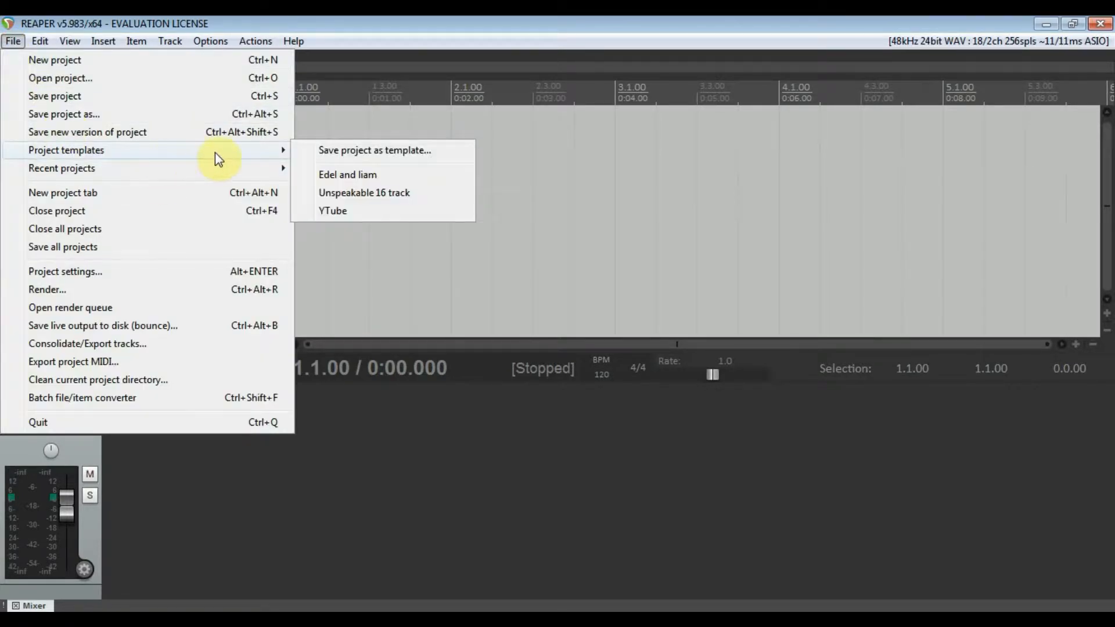
left_click(552, 33)
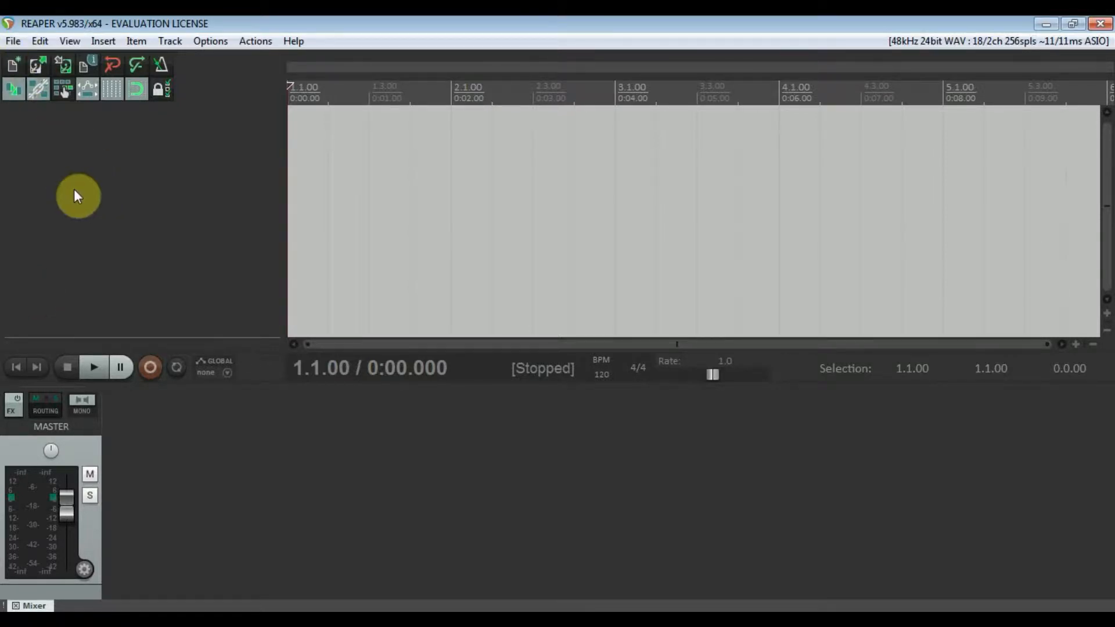
Step: Load the "Unspeakable 16 track" project template and look through its tracks in the track list and mixer
left_click(14, 42)
mouse_move(185, 151)
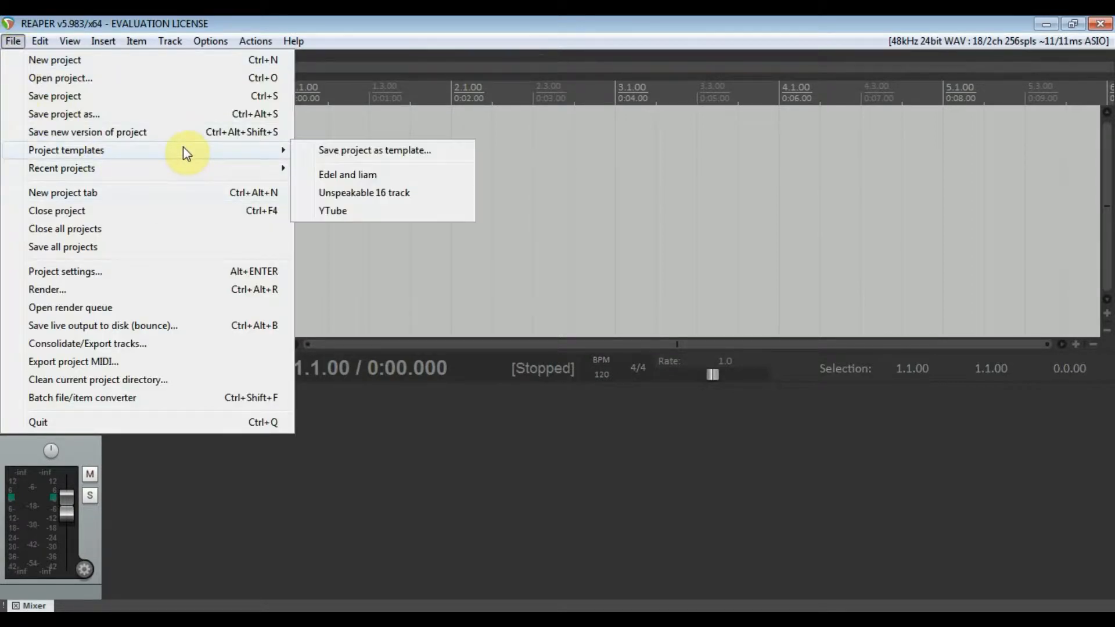
left_click(405, 196)
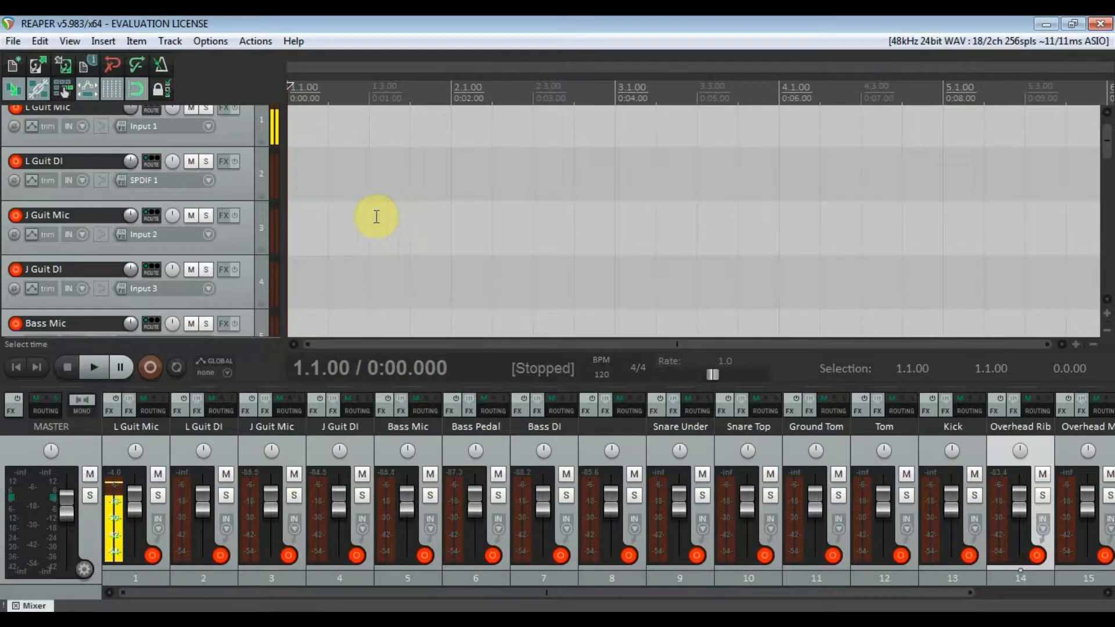
scroll(208, 221, "up", 1)
scroll(214, 221, "down", 10)
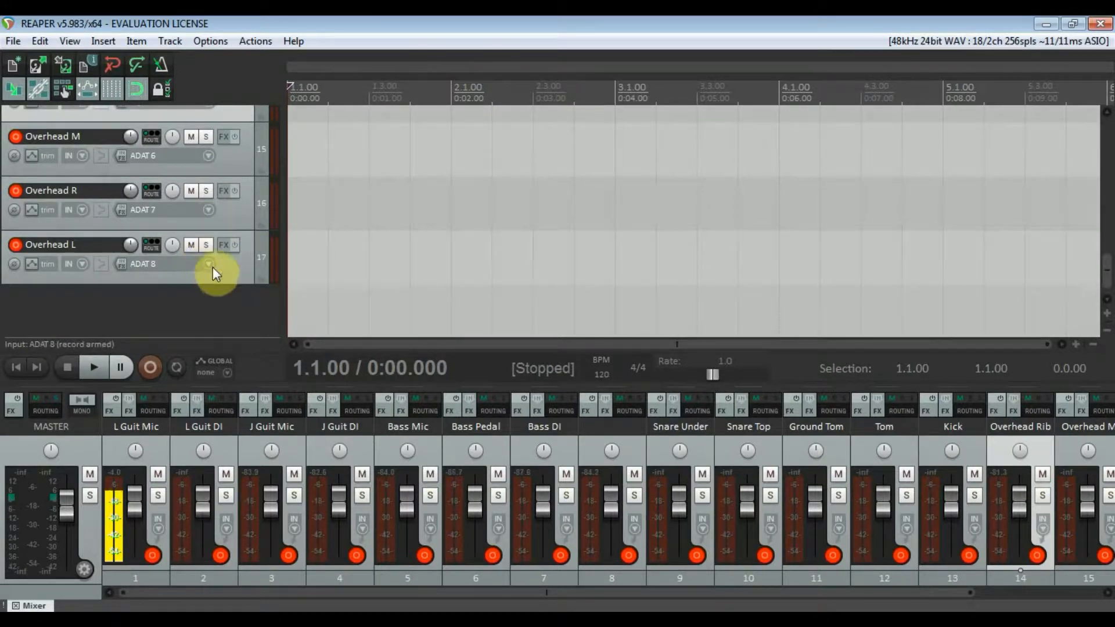
scroll(213, 266, "up", 10)
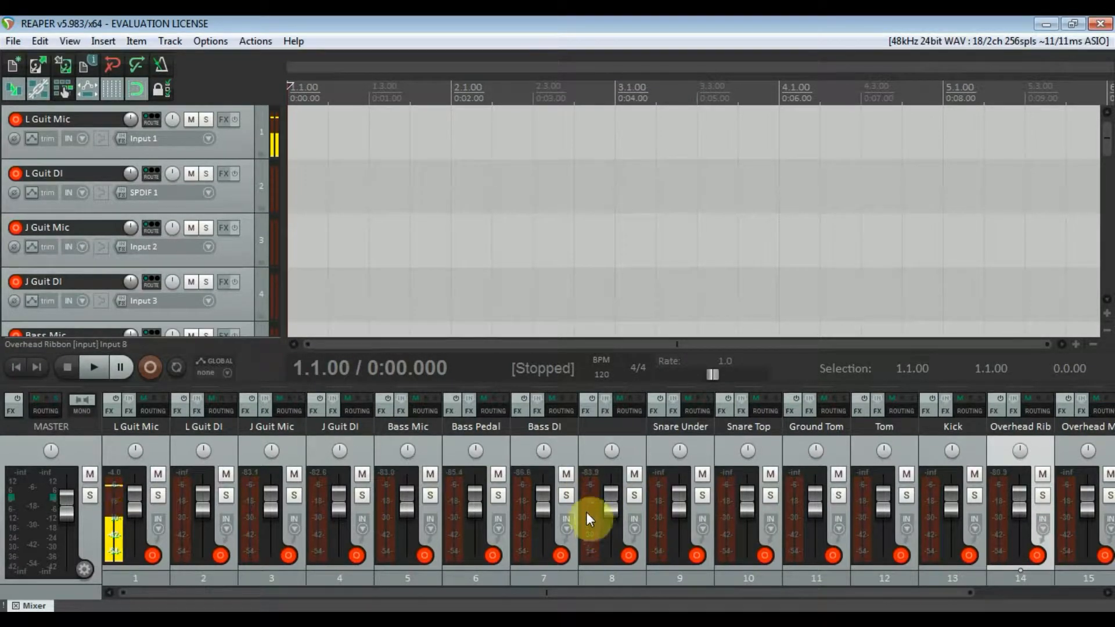
left_click_drag(627, 592, 834, 568)
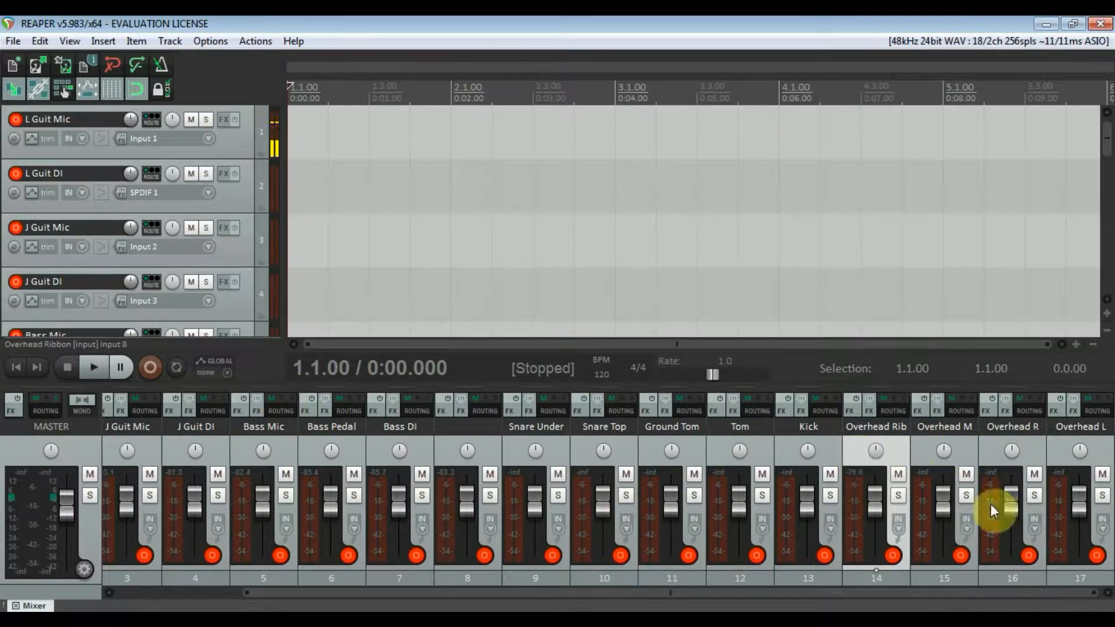
left_click(945, 594)
left_click_drag(946, 593, 822, 595)
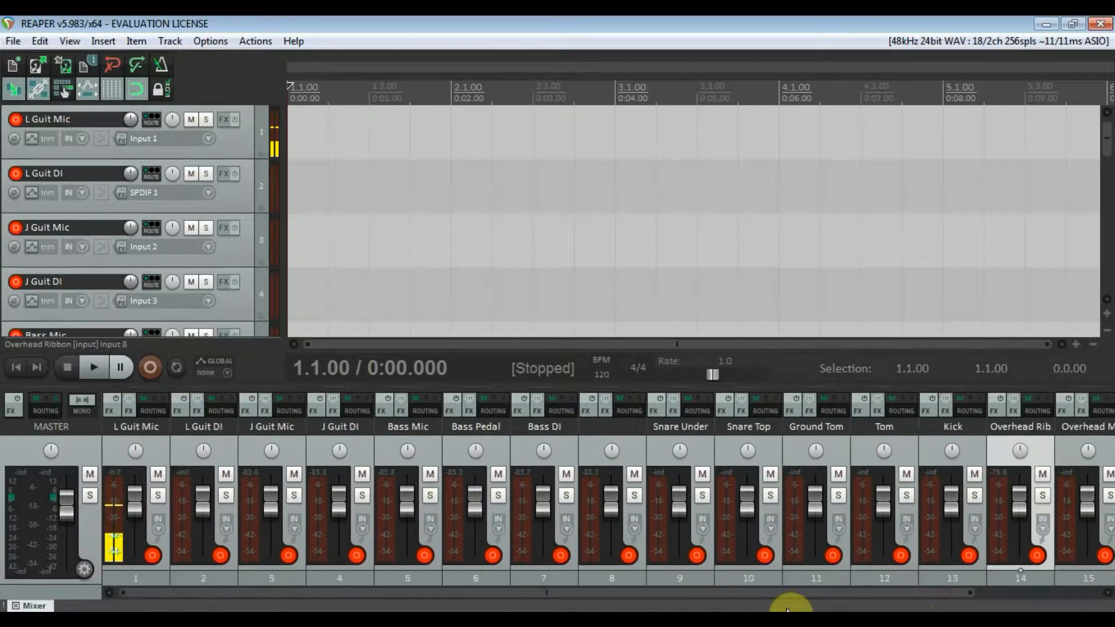
Step: Start a new empty project and add a first track named EzDrummer
left_click(8, 42)
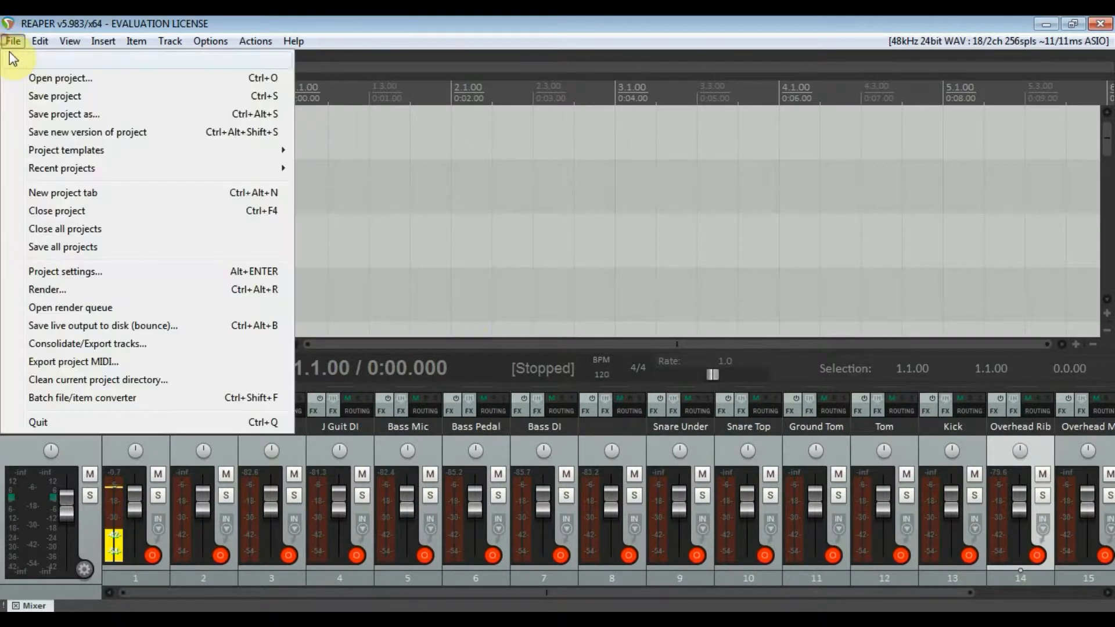
left_click(13, 57)
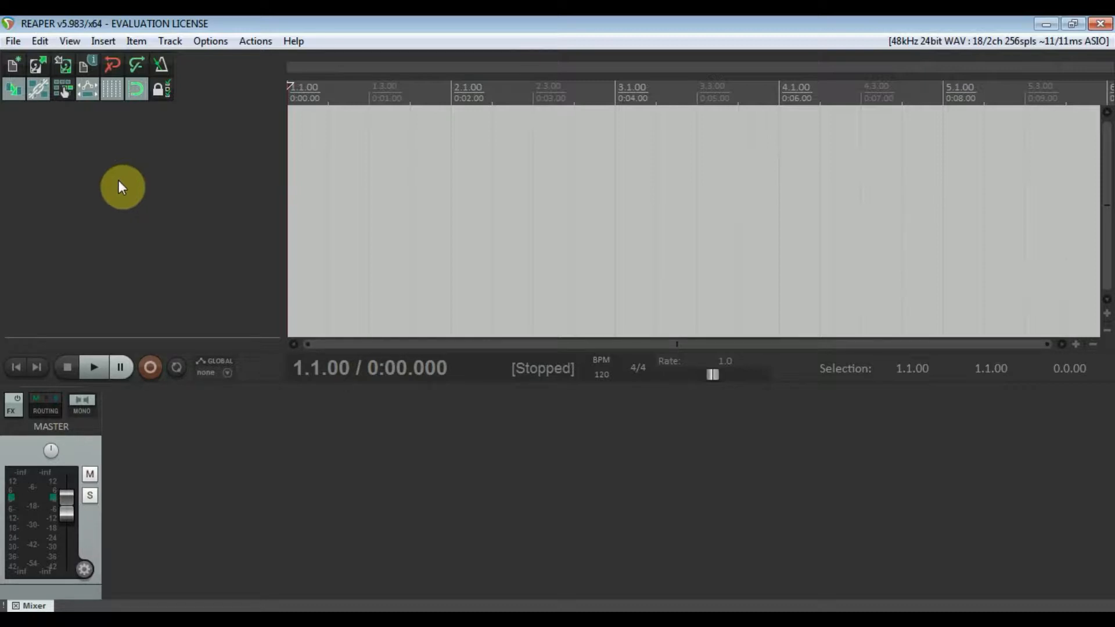
double_click(154, 174)
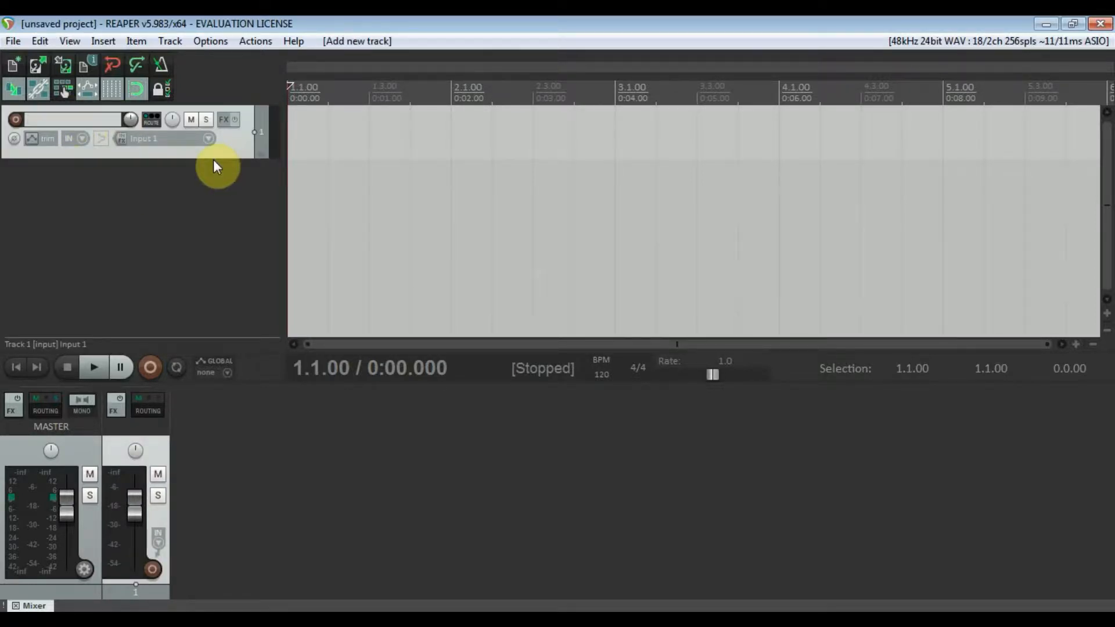
type("EzDrummer")
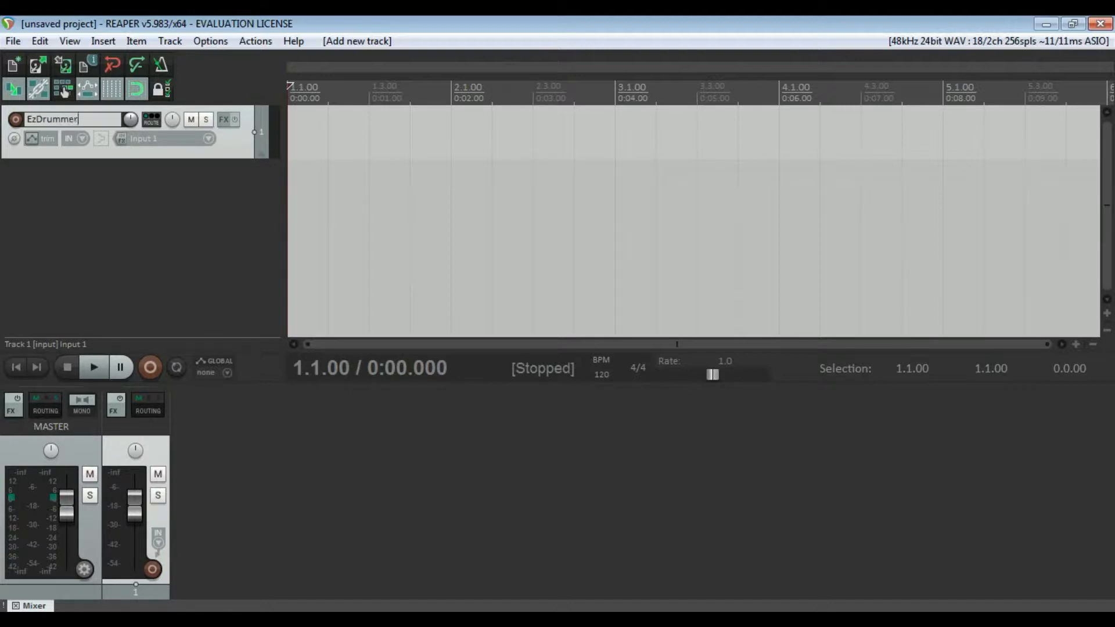
left_click(179, 199)
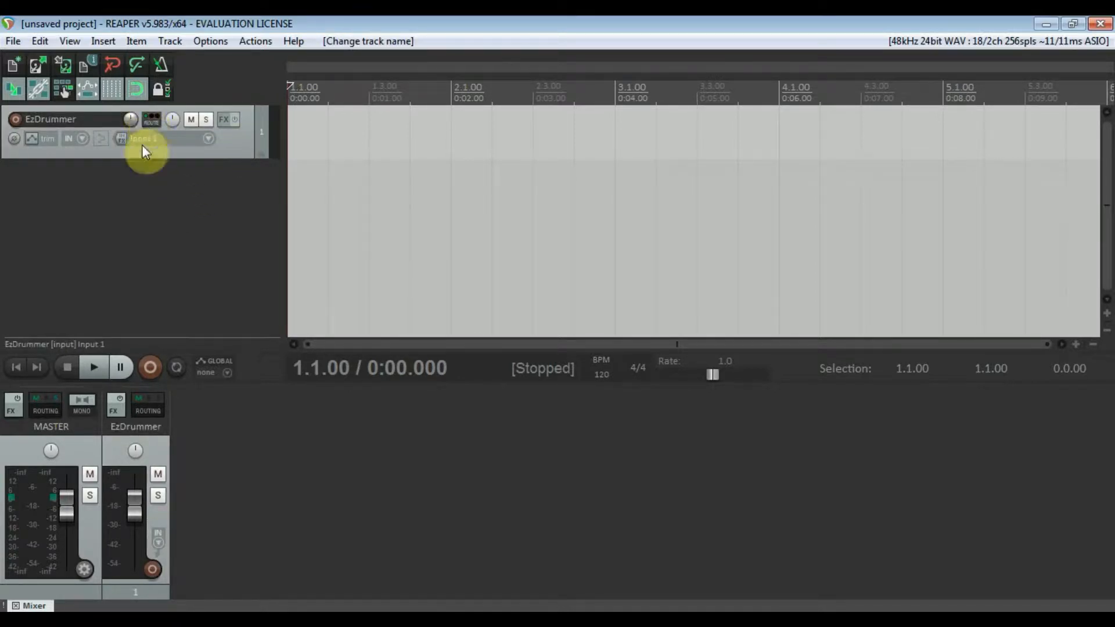
Step: Load the VSTi EZdrummer (Toontrack) instrument as an effect on the EzDrummer track and close its FX window
left_click(110, 412)
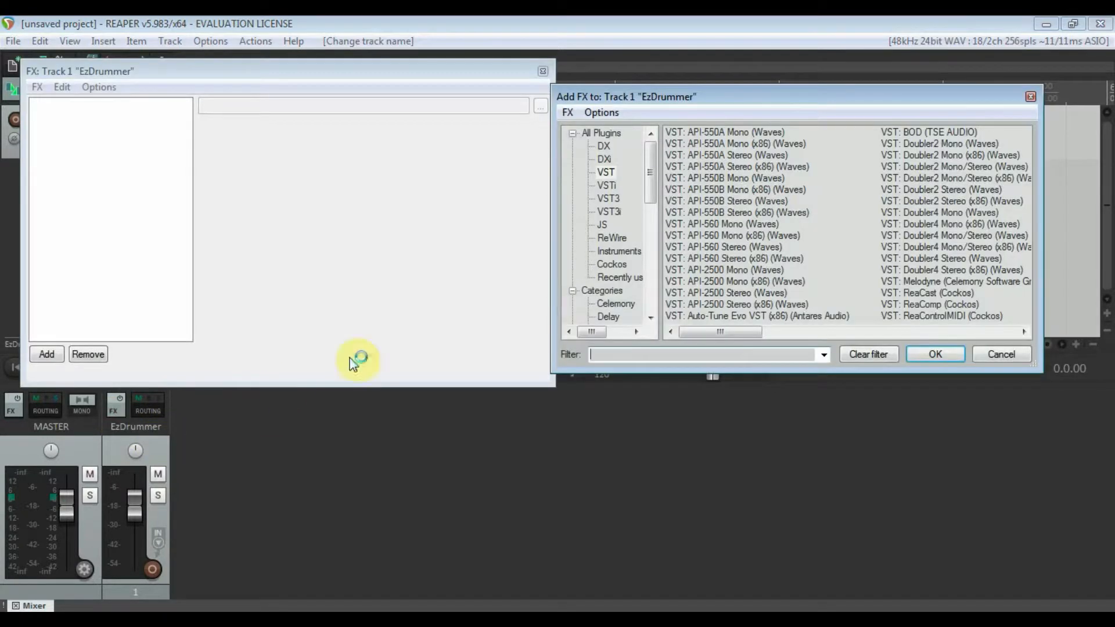
left_click_drag(736, 335, 704, 326)
left_click(607, 185)
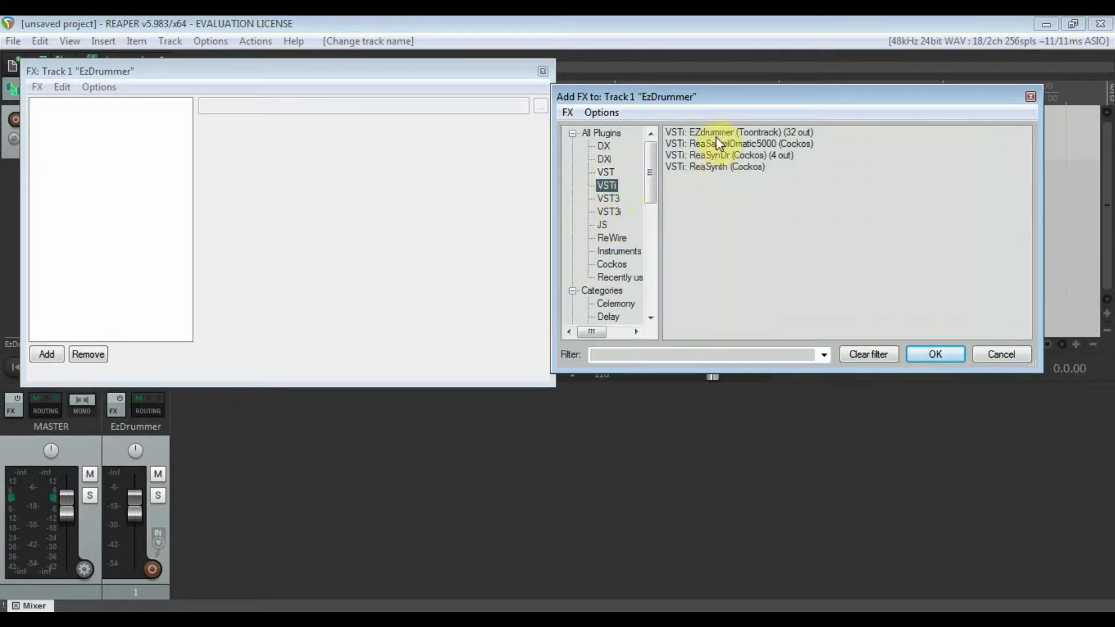
left_click(716, 133)
double_click(716, 129)
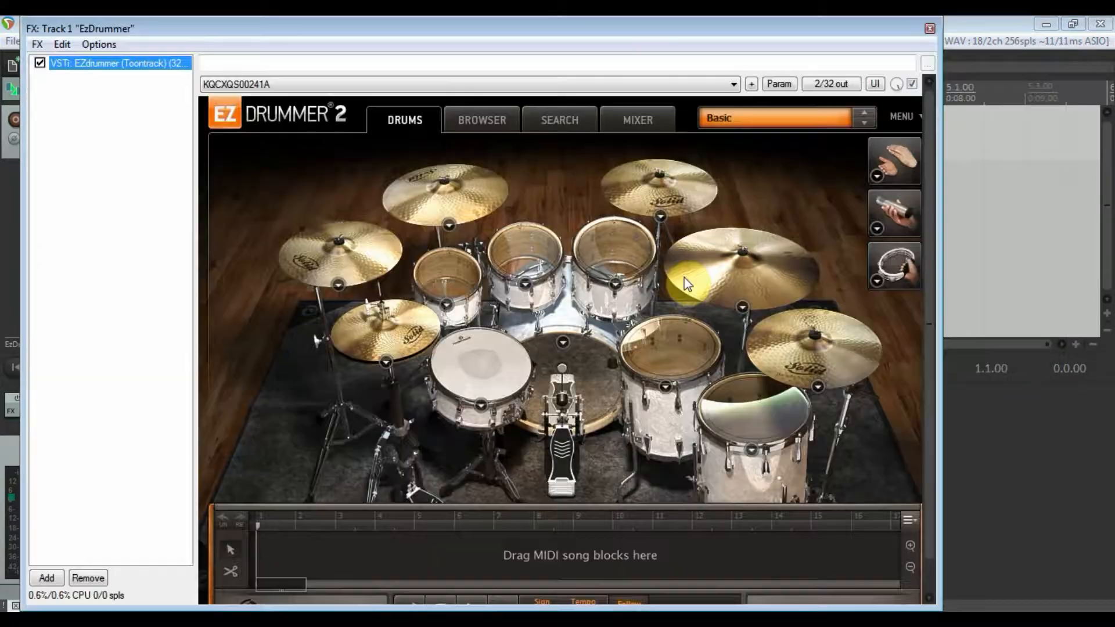
left_click(929, 29)
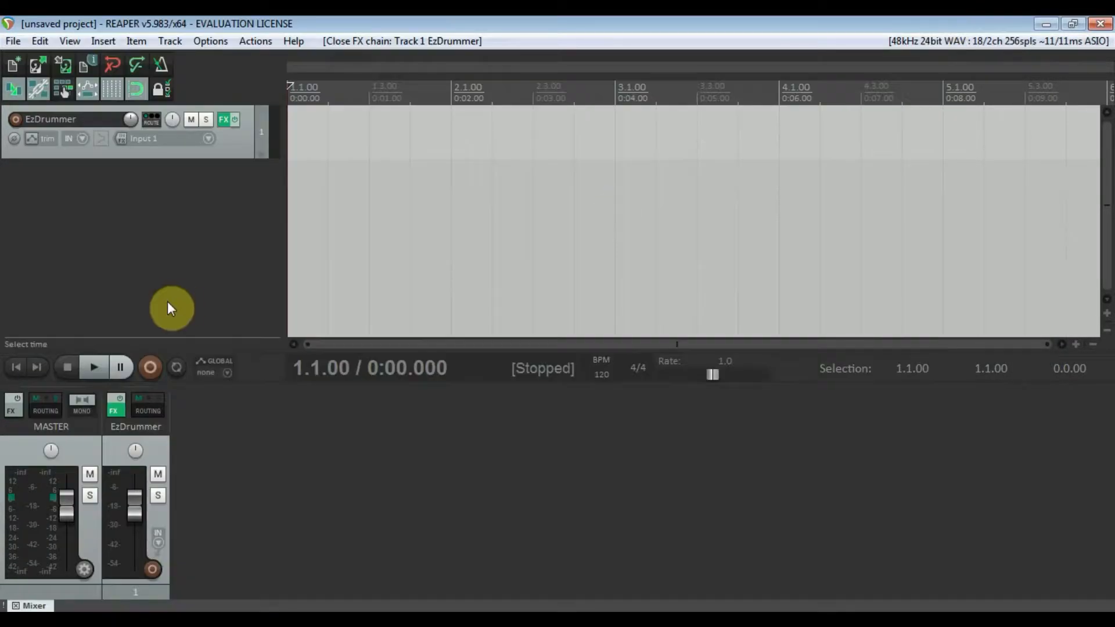
Step: Add a second track named Guitar L and pan it fully left
double_click(117, 223)
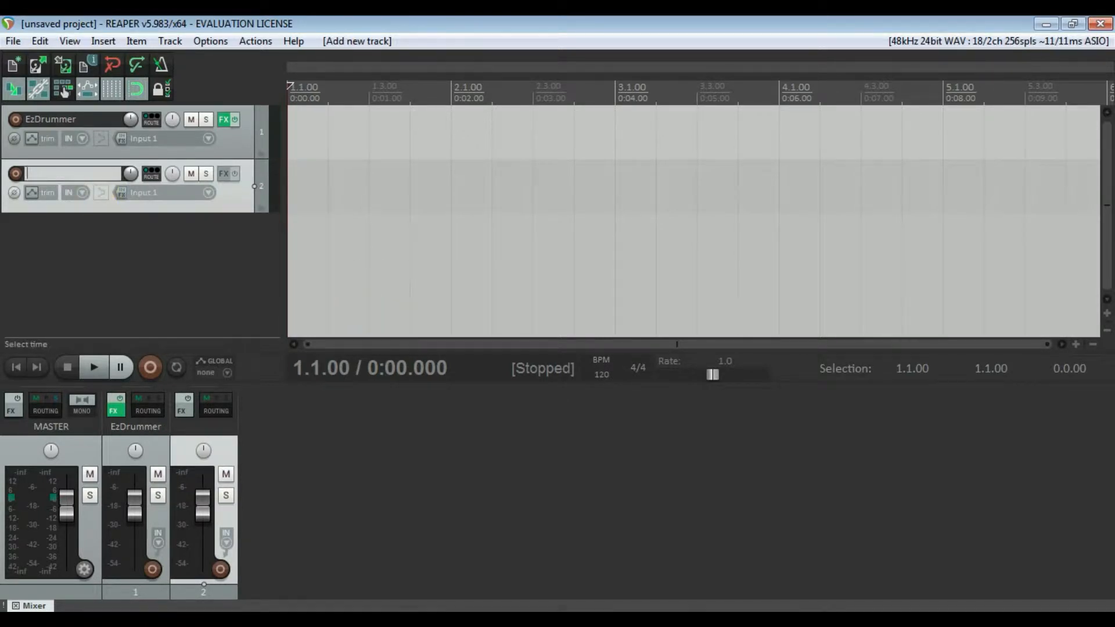
type("Guitar L")
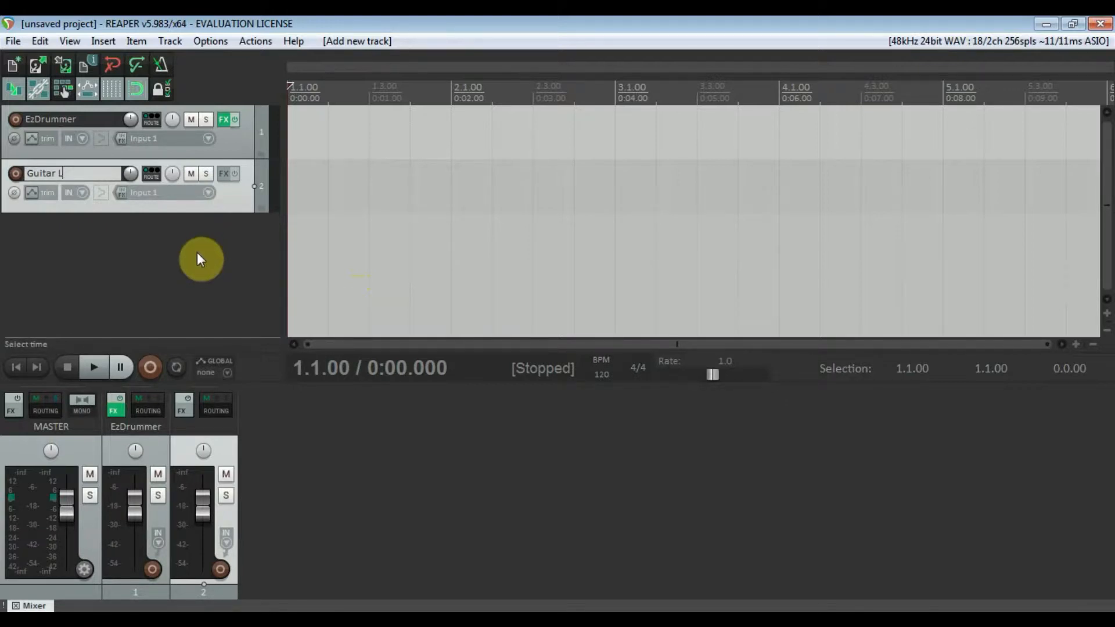
left_click_drag(173, 173, 172, 209)
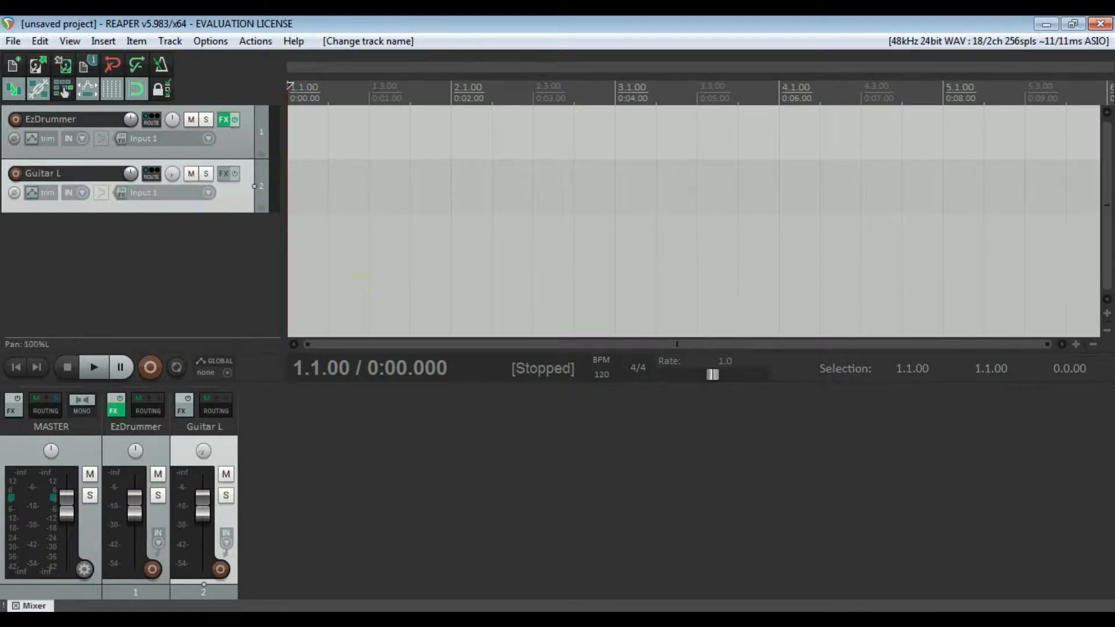
Step: Add a third track named Guitar R and pan it to the right
double_click(138, 234)
key("shift+g")
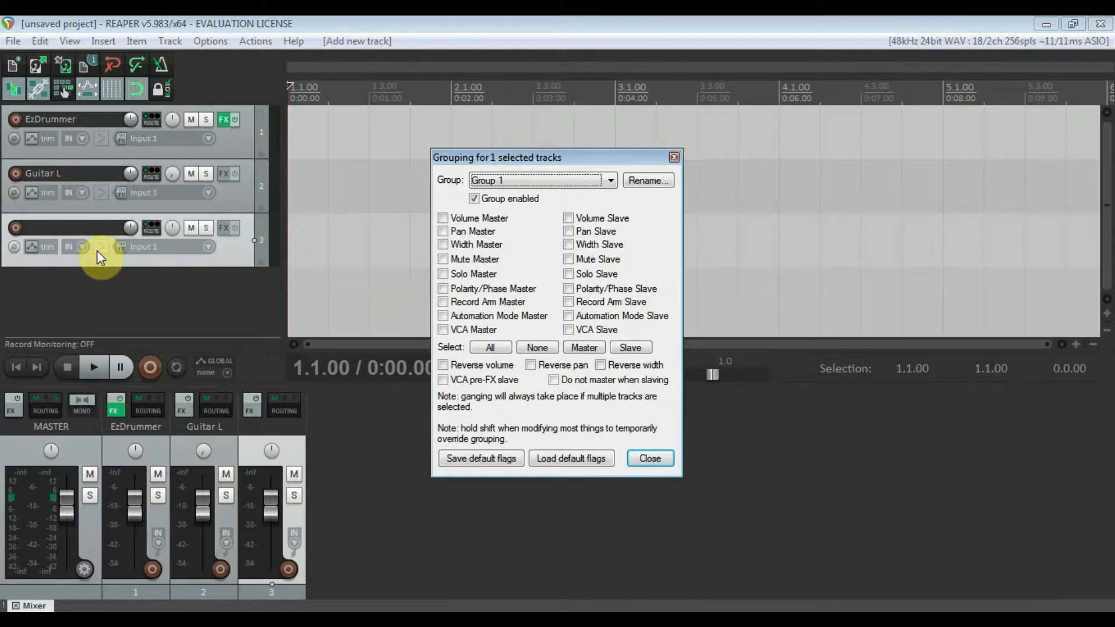
left_click(673, 157)
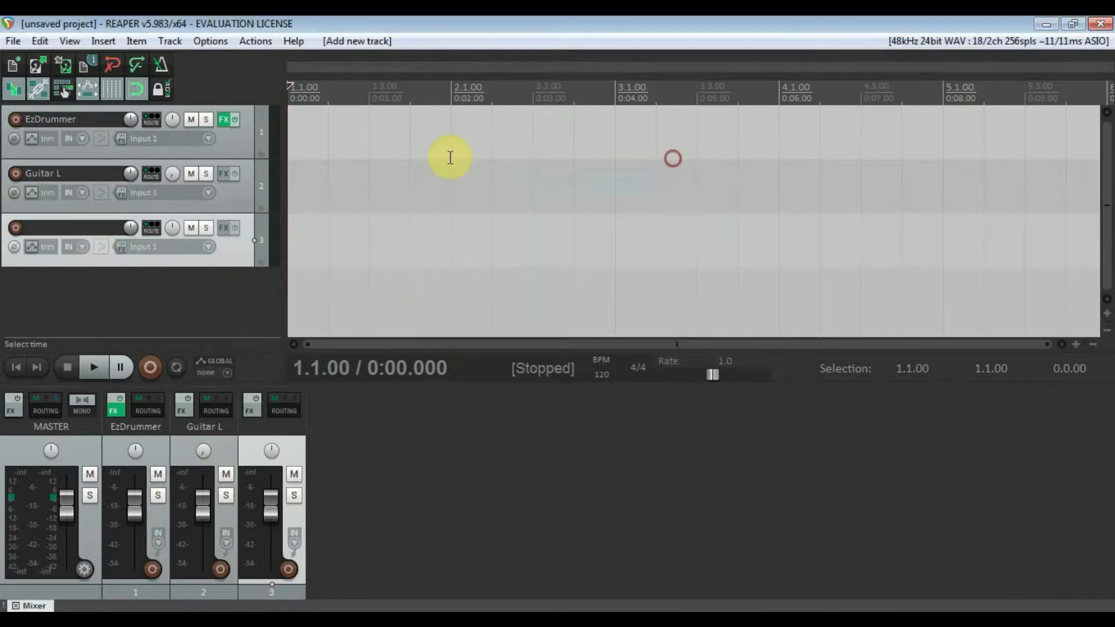
double_click(92, 228)
type("Guitar")
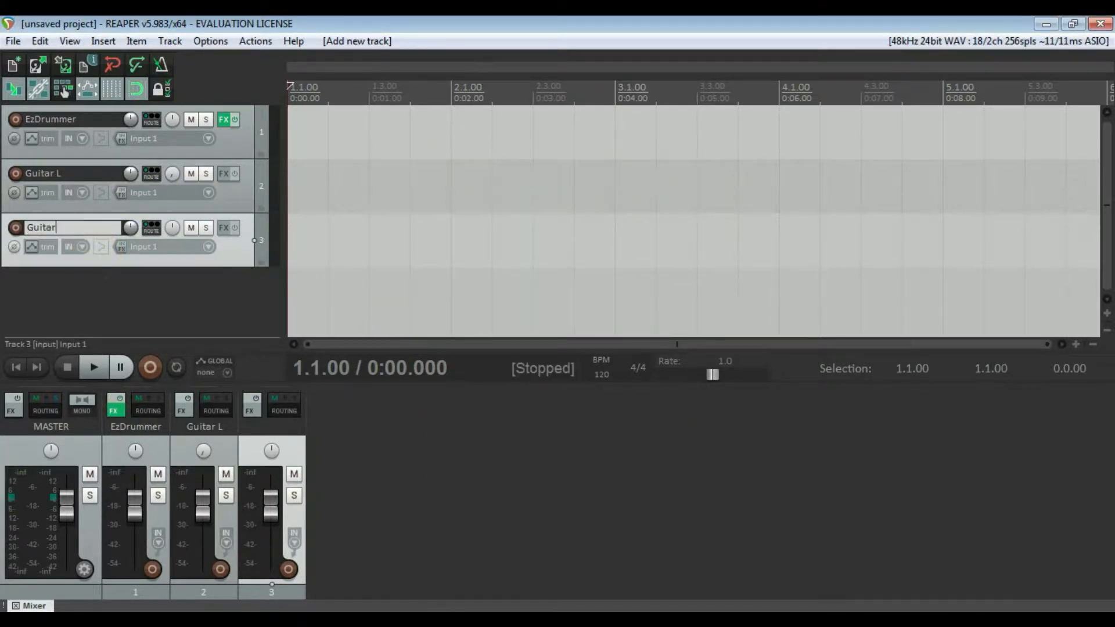
type(" R")
left_click_drag(174, 227, 172, 229)
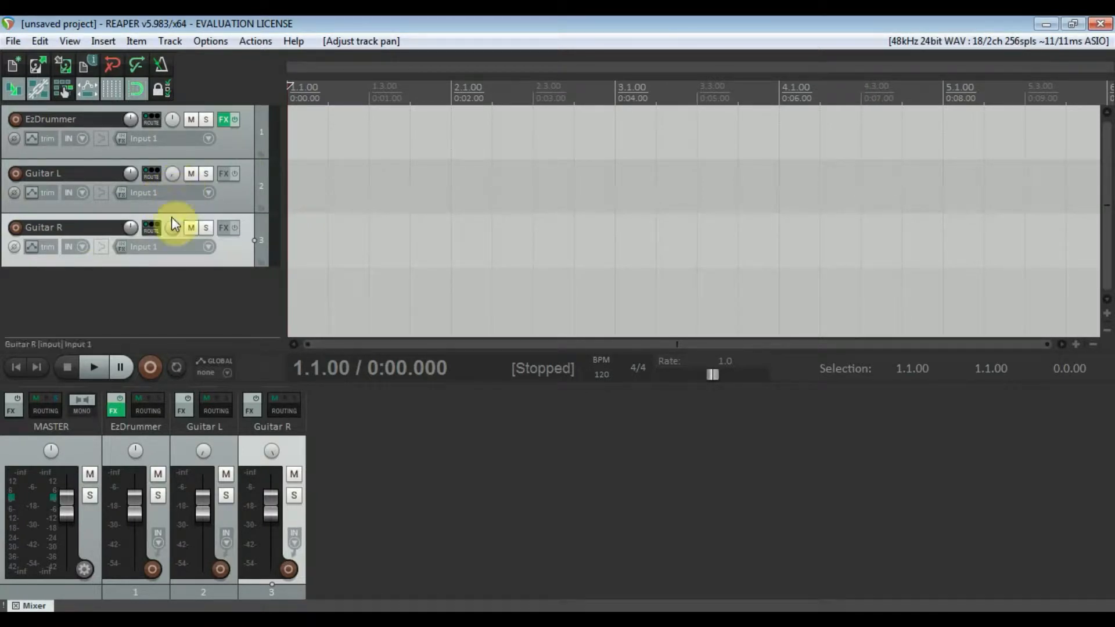
Step: Add a fourth track below Guitar R and name it Guitar Lead
left_click(200, 306)
double_click(203, 305)
left_click(201, 305)
double_click(100, 282)
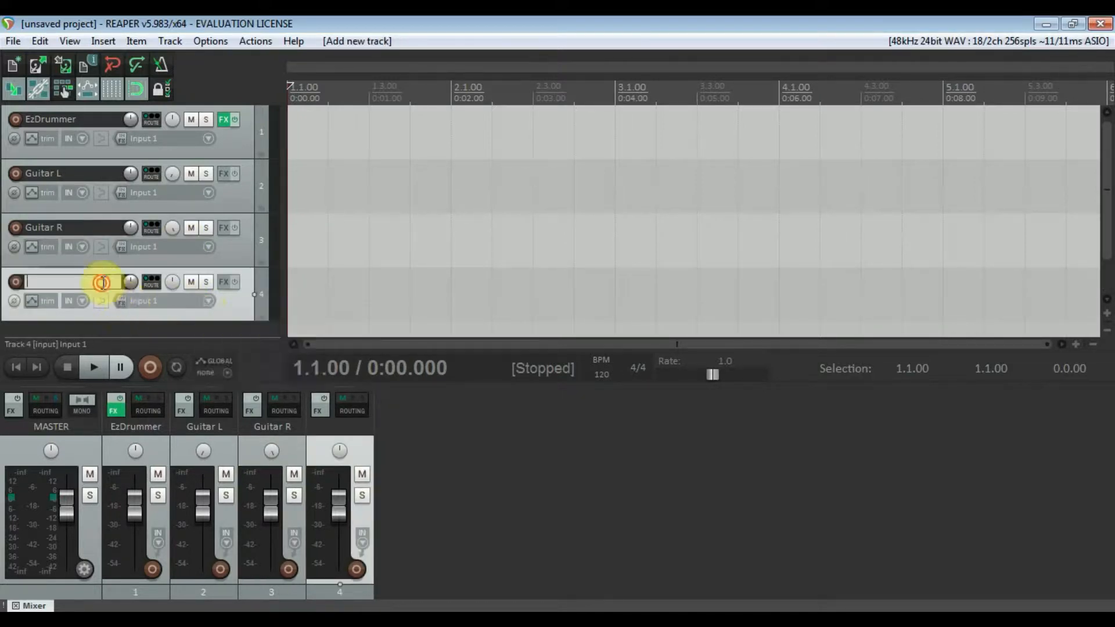
type("Guitar ")
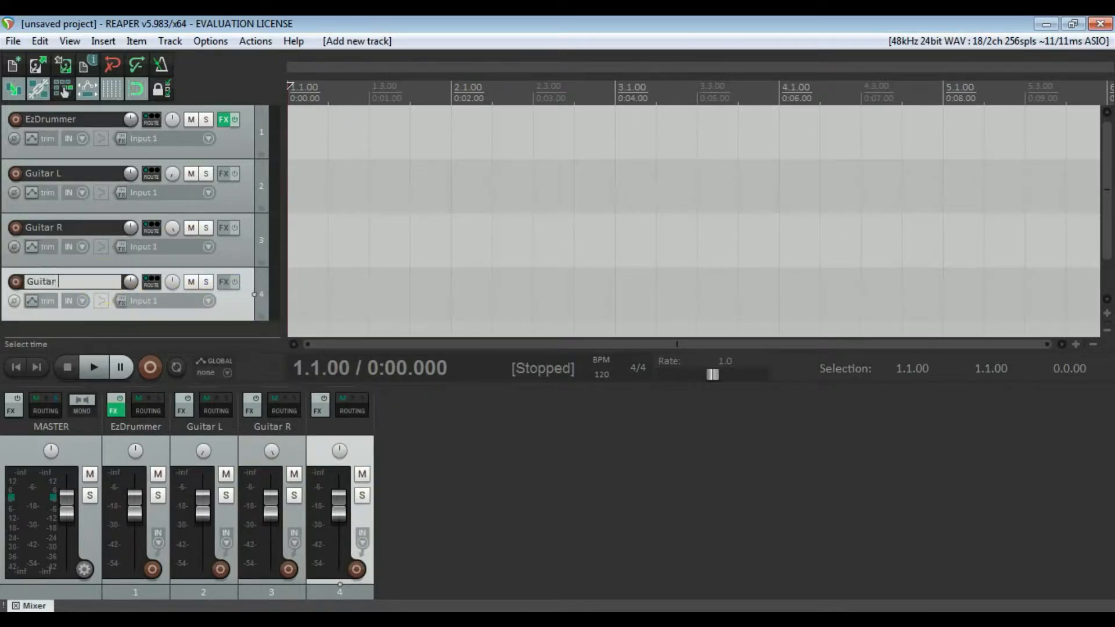
type("Lead")
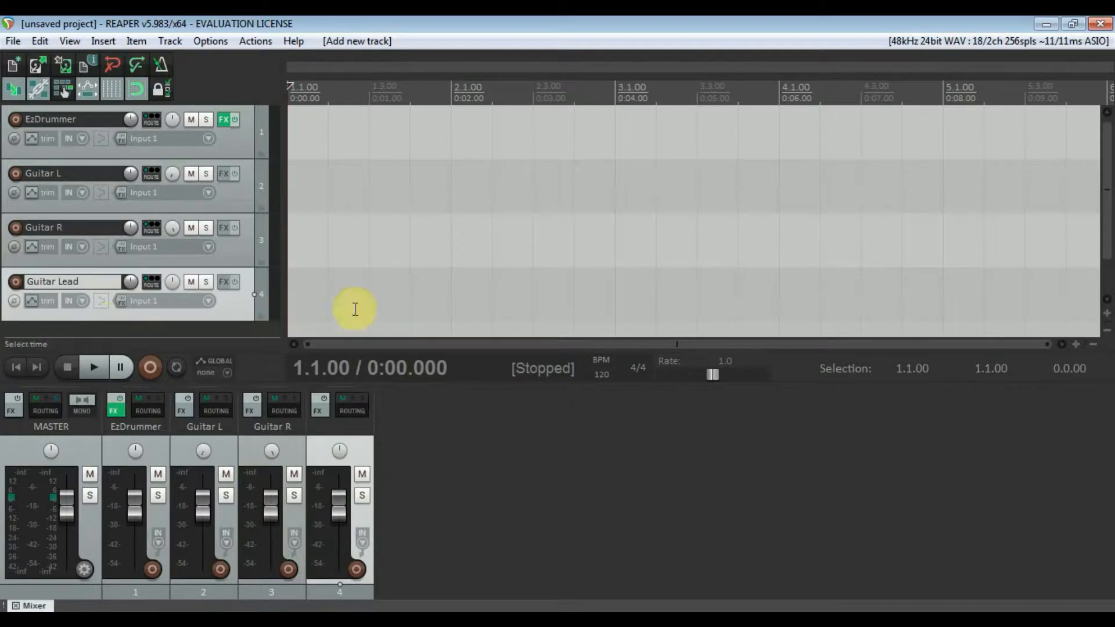
Step: Add a fifth track below Guitar Lead and name it Bass
scroll(212, 279, "down", 1)
double_click(200, 319)
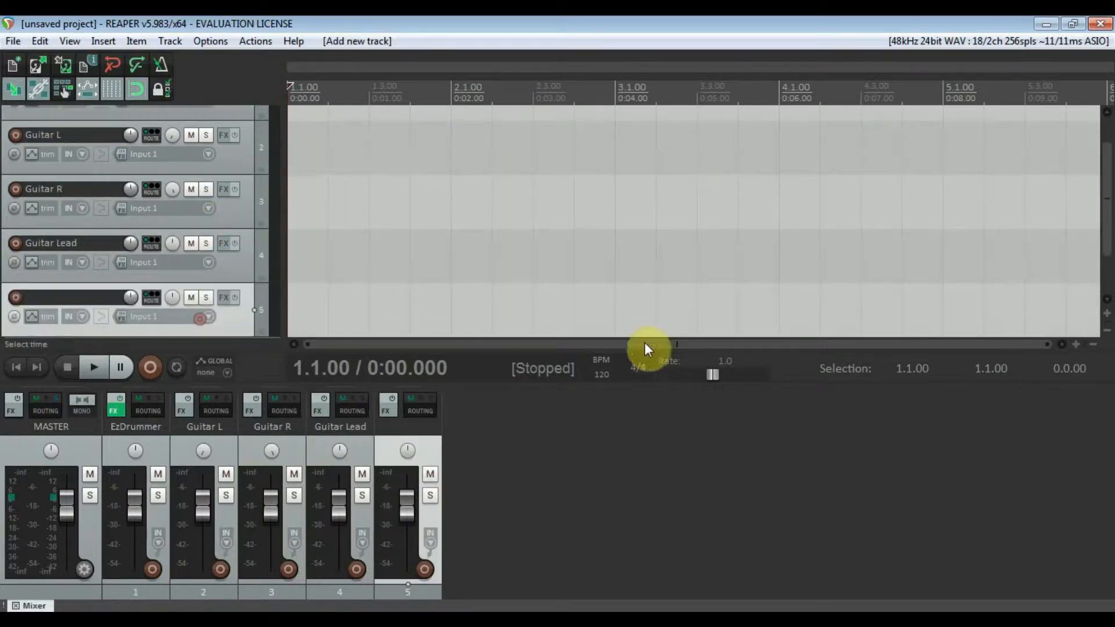
double_click(70, 299)
type("Bass")
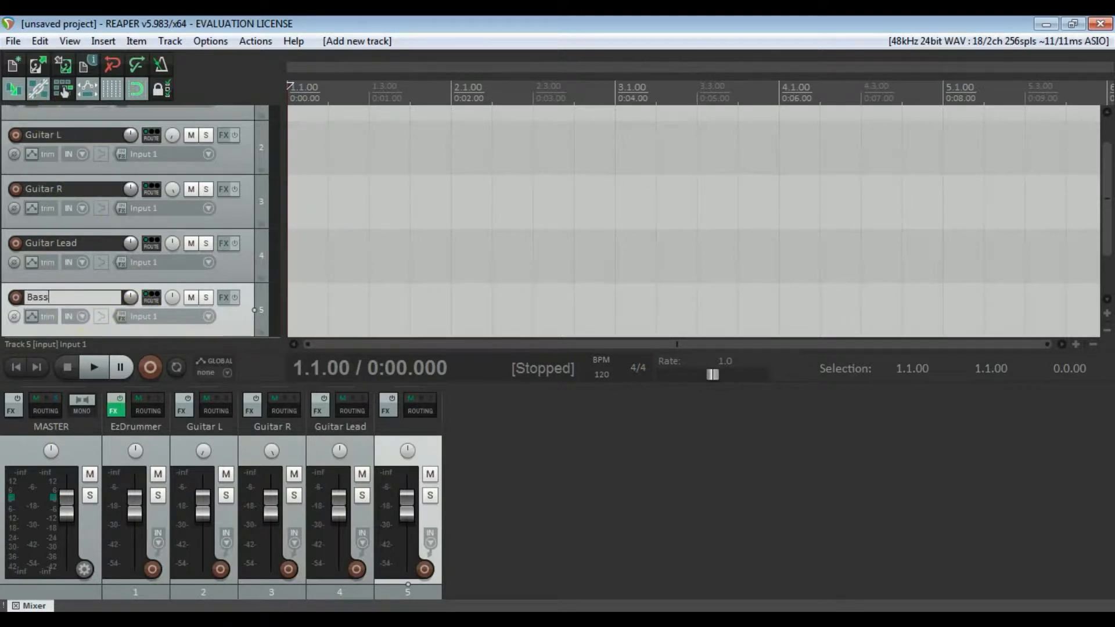
Step: Add a sixth track below Bass and name it Vocal
scroll(229, 262, "down", 1)
double_click(176, 297)
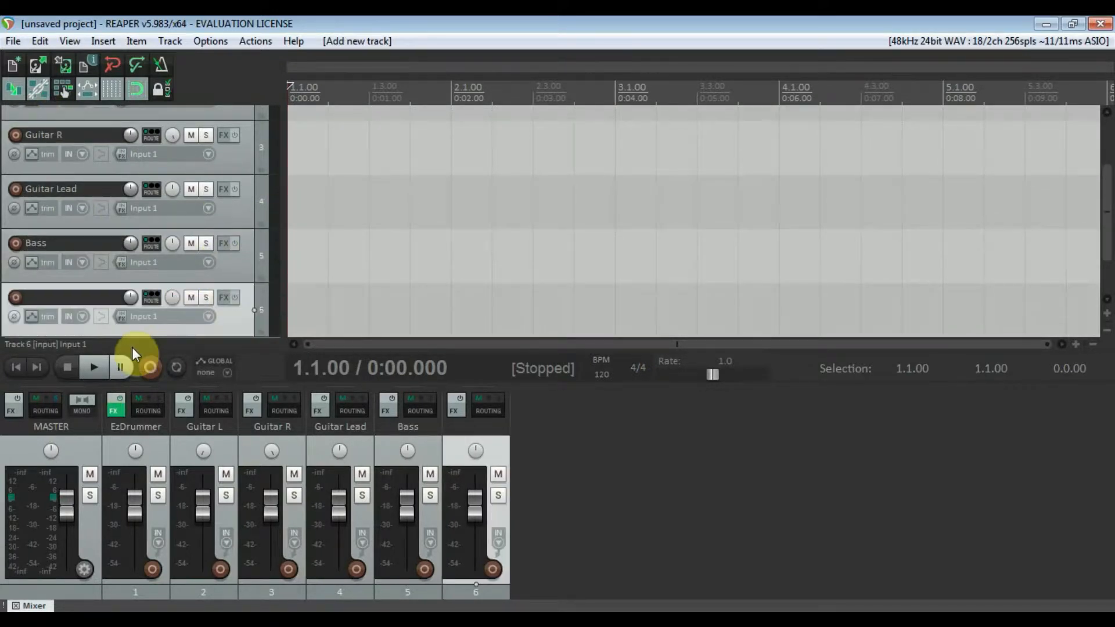
double_click(64, 298)
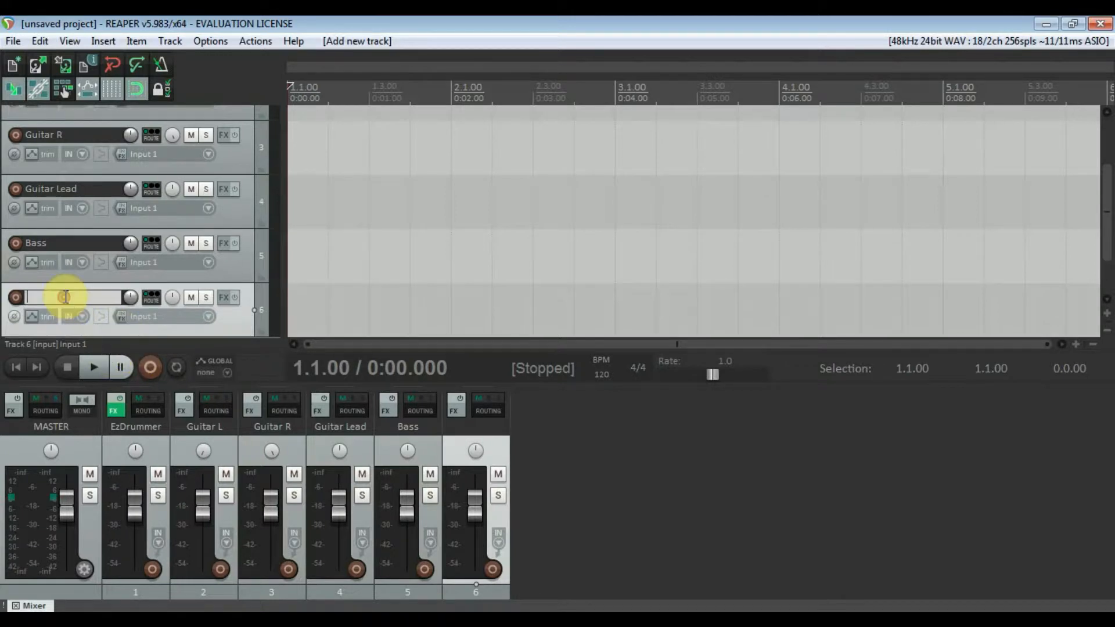
type("Vocal")
key("Return")
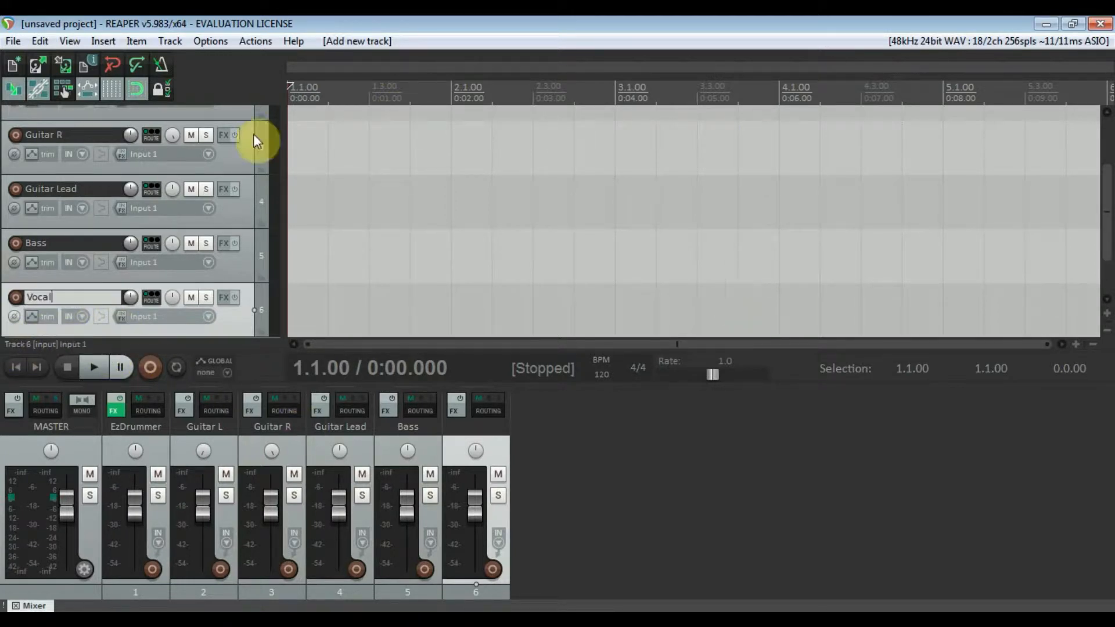
Step: Add a seventh track below Vocal and name it Keys
scroll(350, 205, "down", 1)
left_click(139, 311)
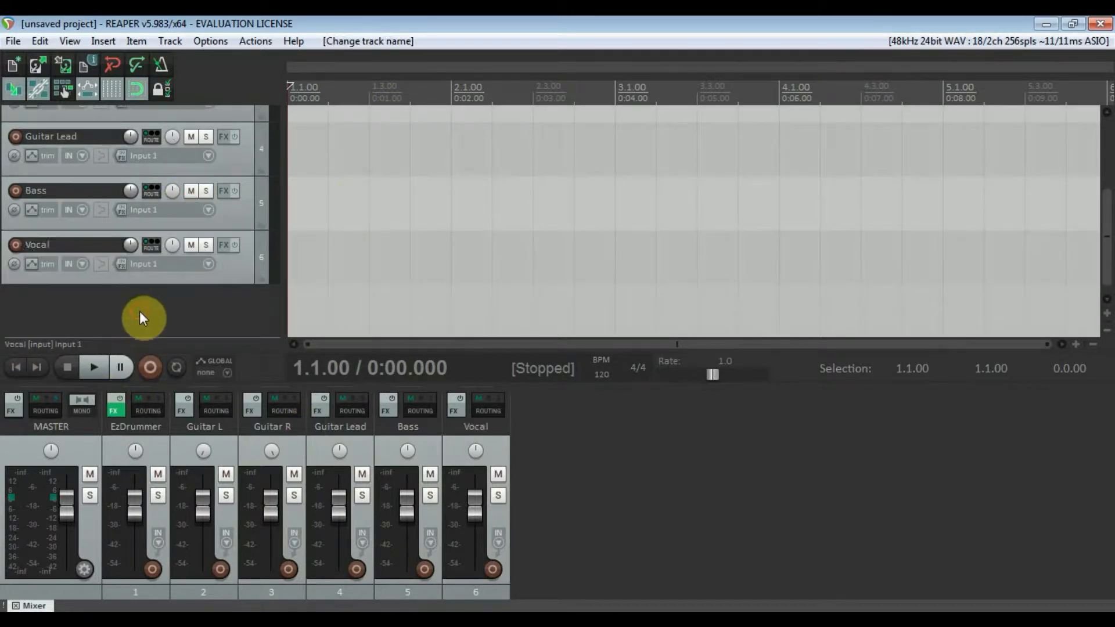
double_click(140, 308)
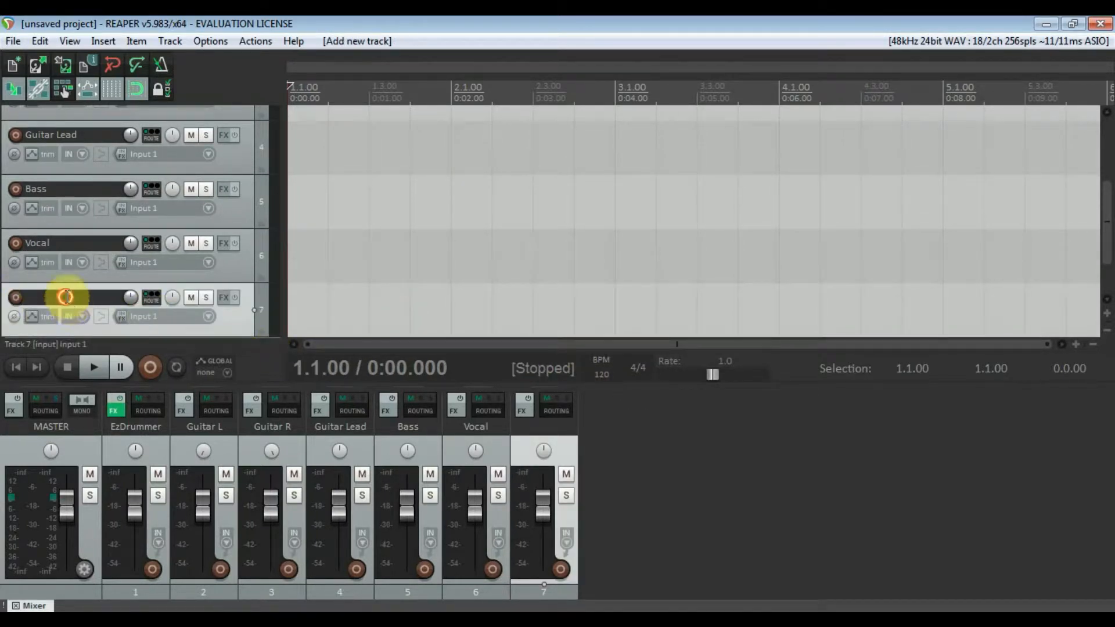
double_click(66, 297)
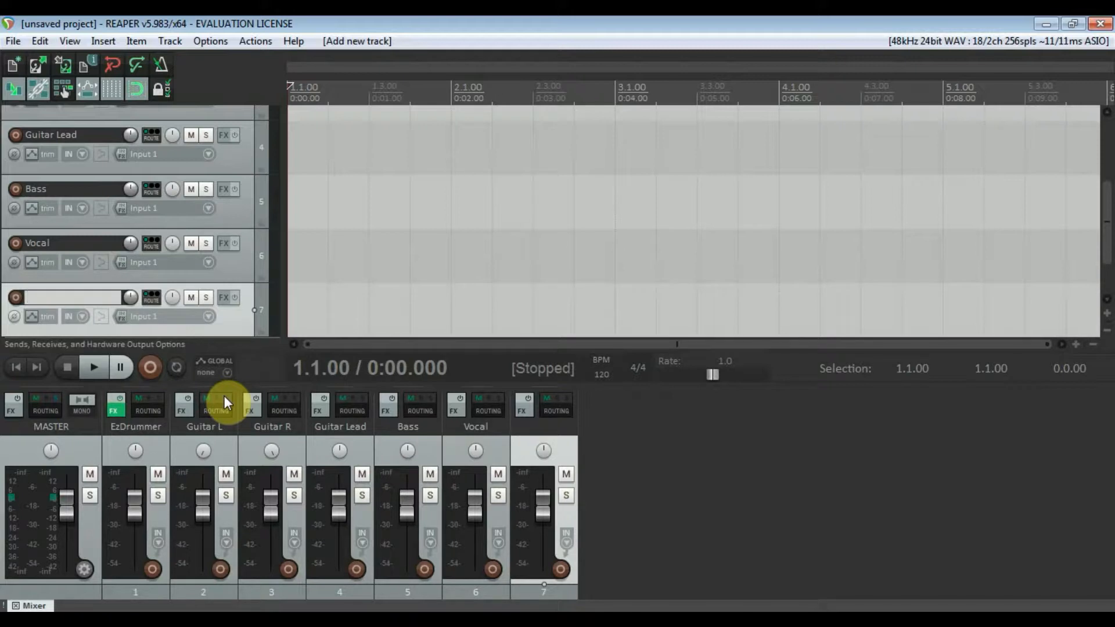
type("Keys")
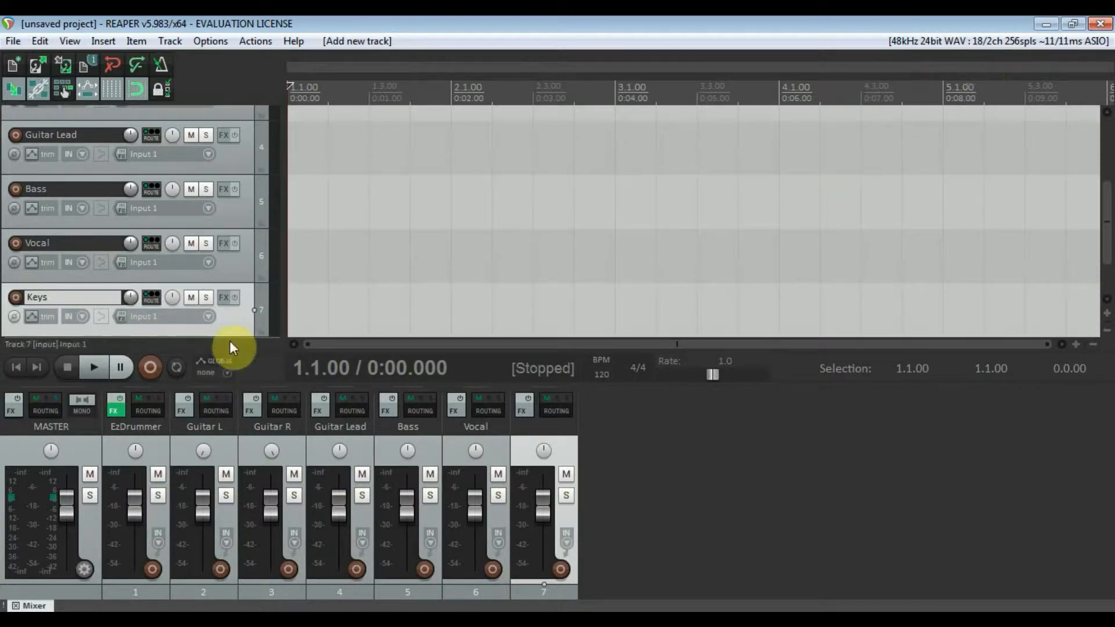
scroll(186, 320, "down", 1)
key("Return")
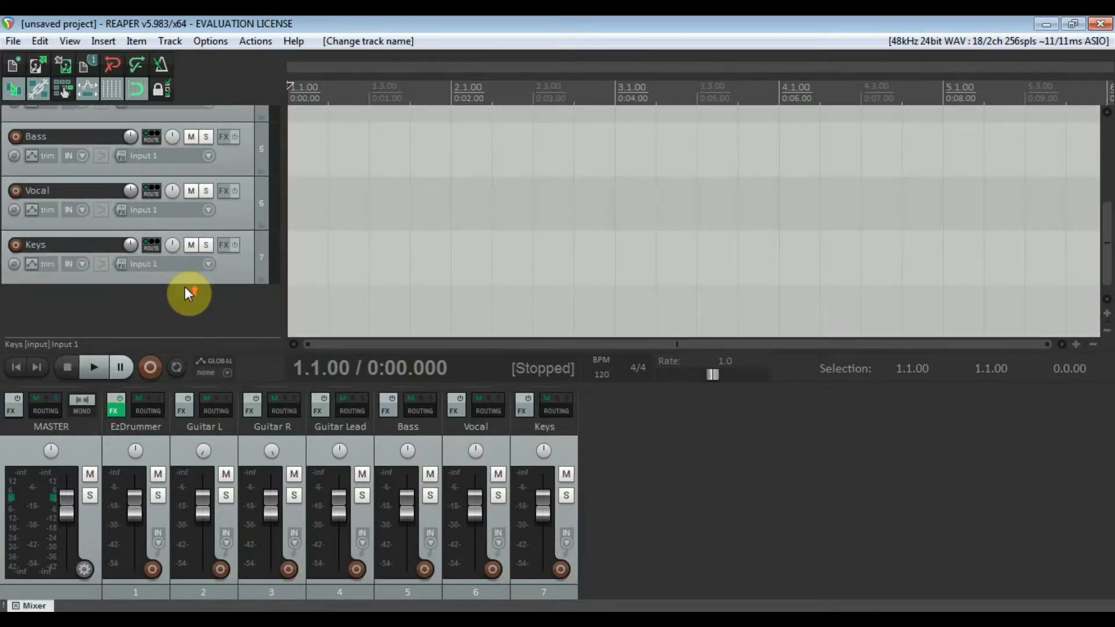
Step: Add the VST ReaEQ (Cockos) plugin to the Guitar L track and move its FX window clear of the track list
scroll(185, 287, "up", 5)
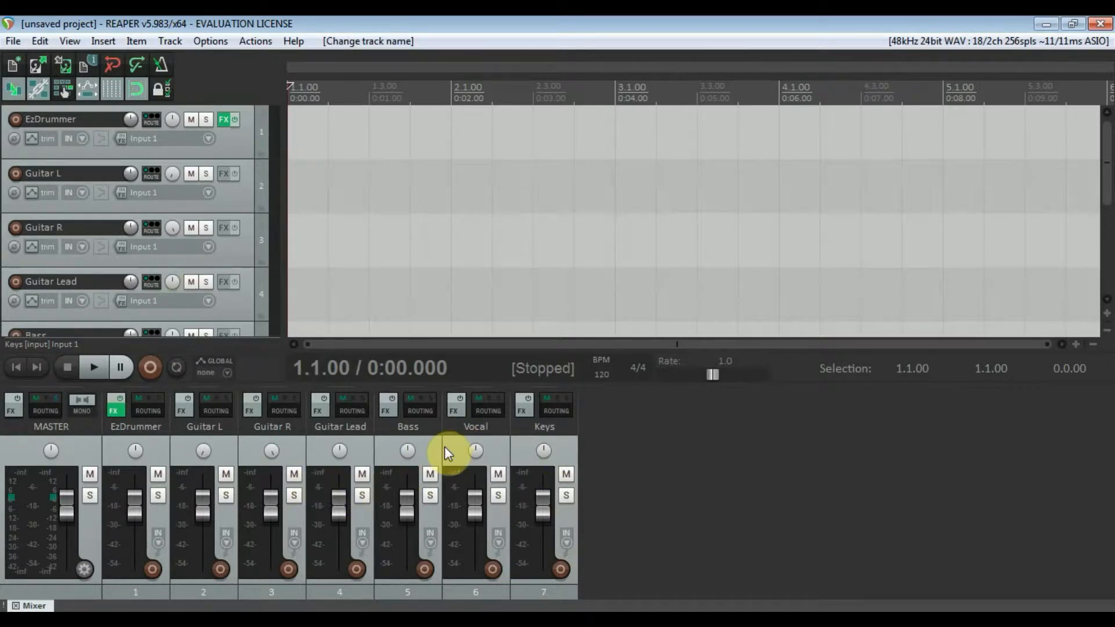
scroll(34, 172, "down", 3)
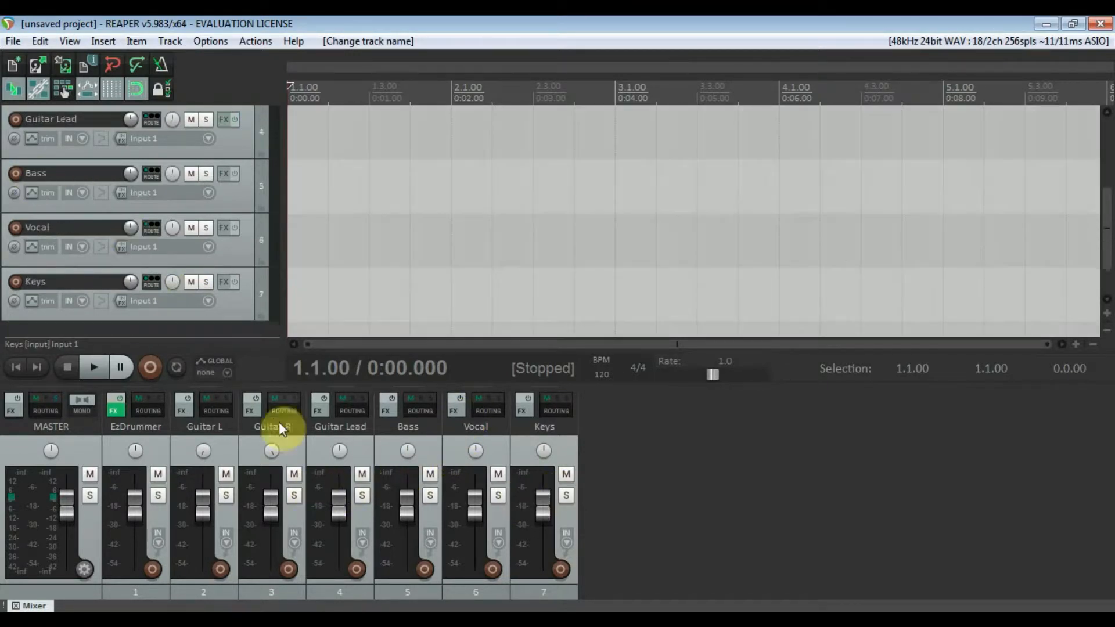
left_click(184, 407)
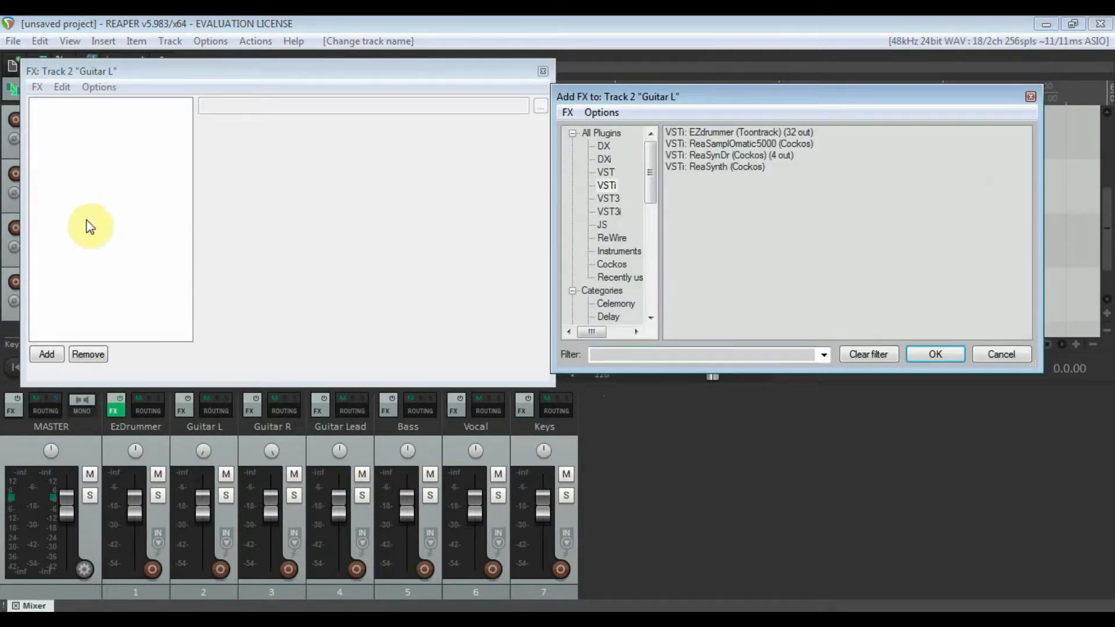
left_click(614, 173)
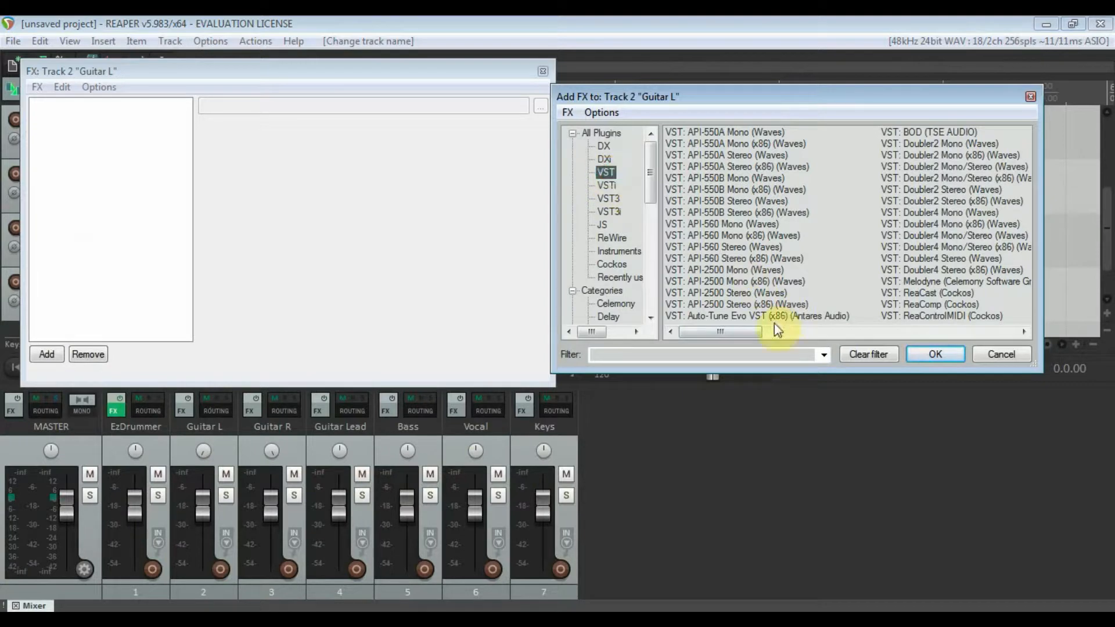
left_click_drag(738, 329, 810, 334)
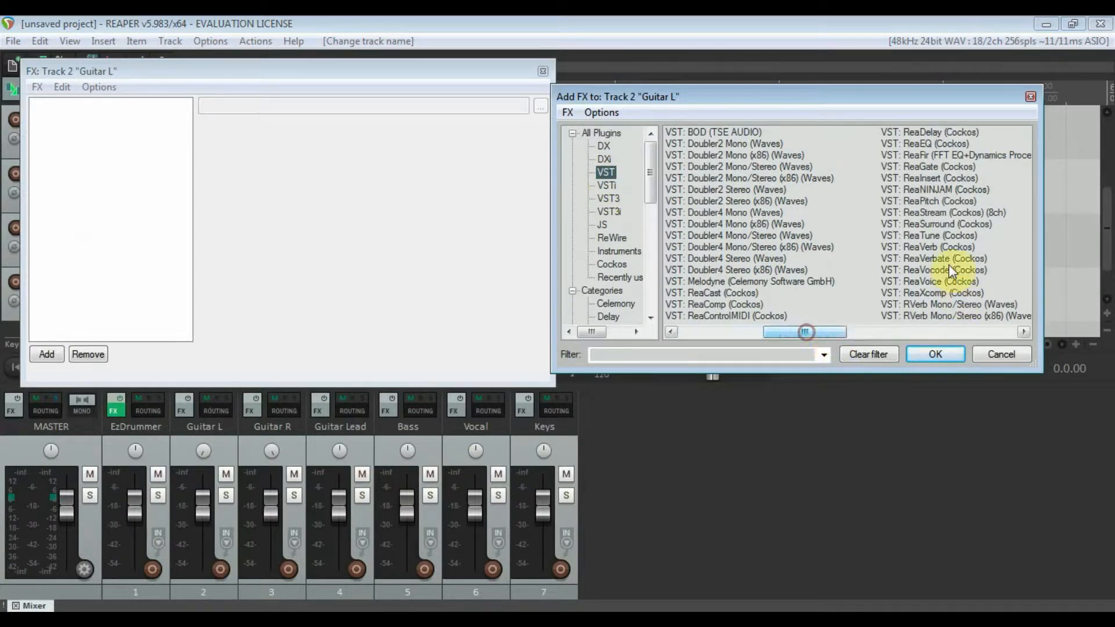
double_click(919, 144)
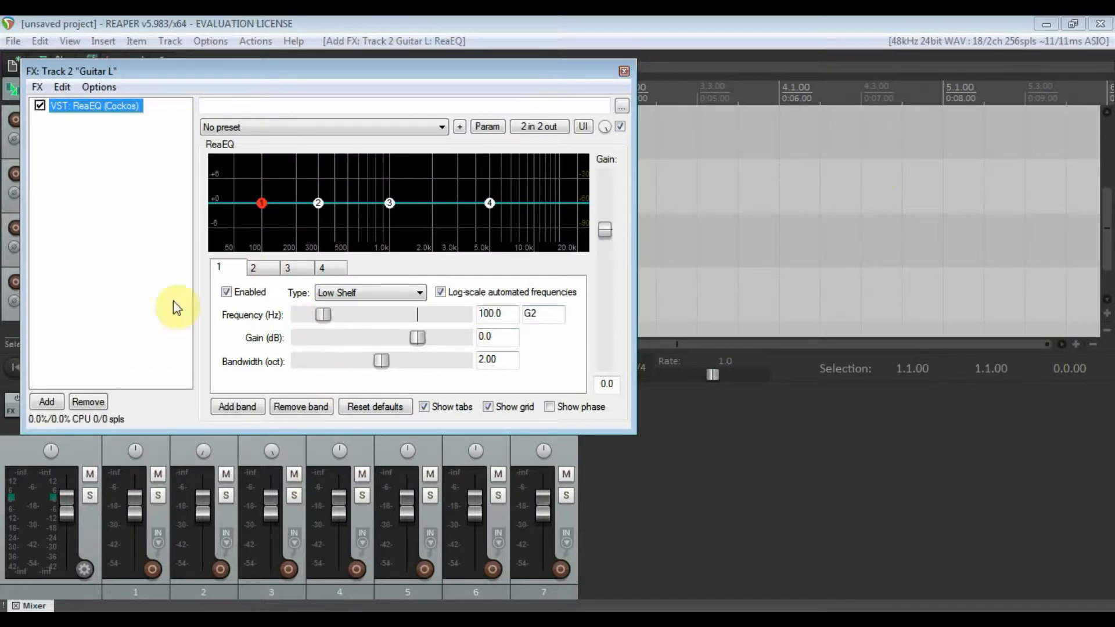
left_click_drag(230, 71, 521, 105)
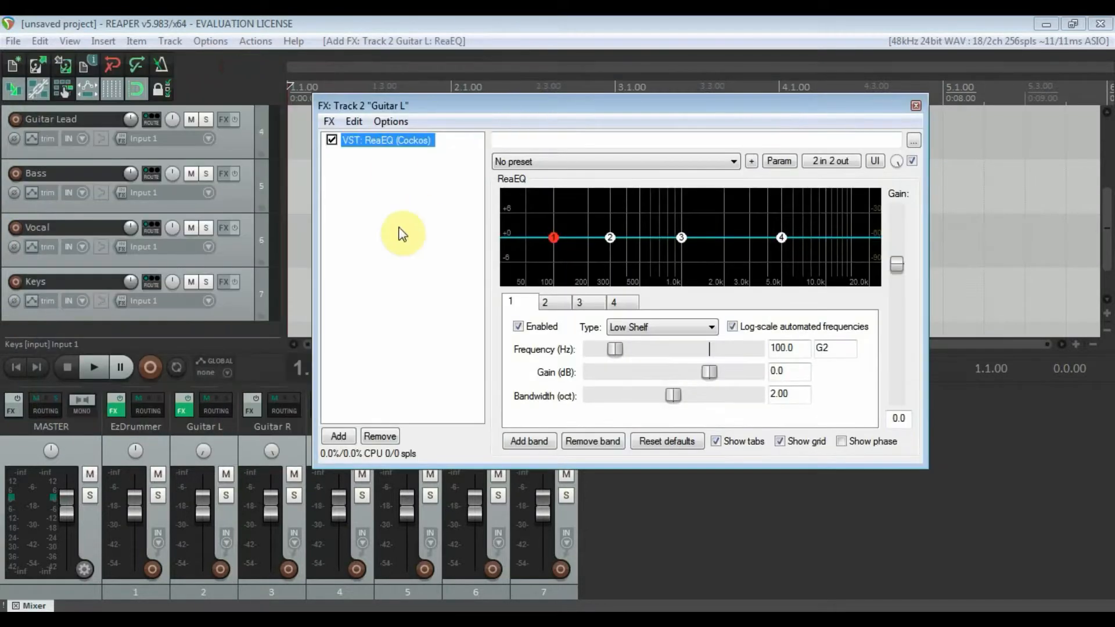
Step: Copy ReaEQ from the Guitar L effects chain and paste it into the Guitar R chain
right_click(391, 142)
left_click(465, 233)
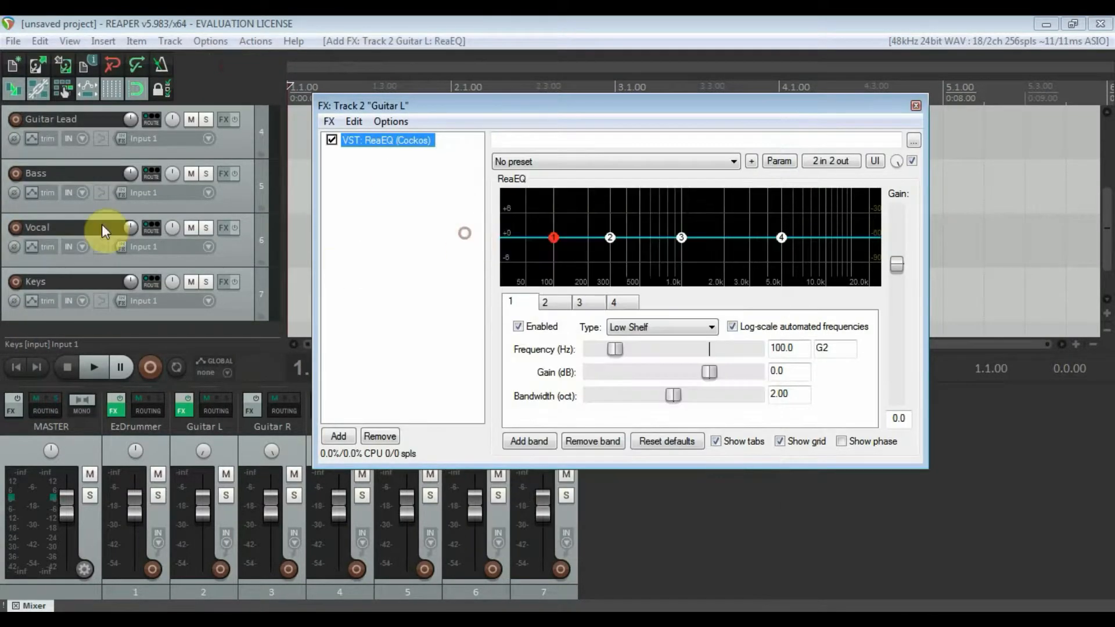
scroll(175, 207, "up", 2)
left_click(229, 173)
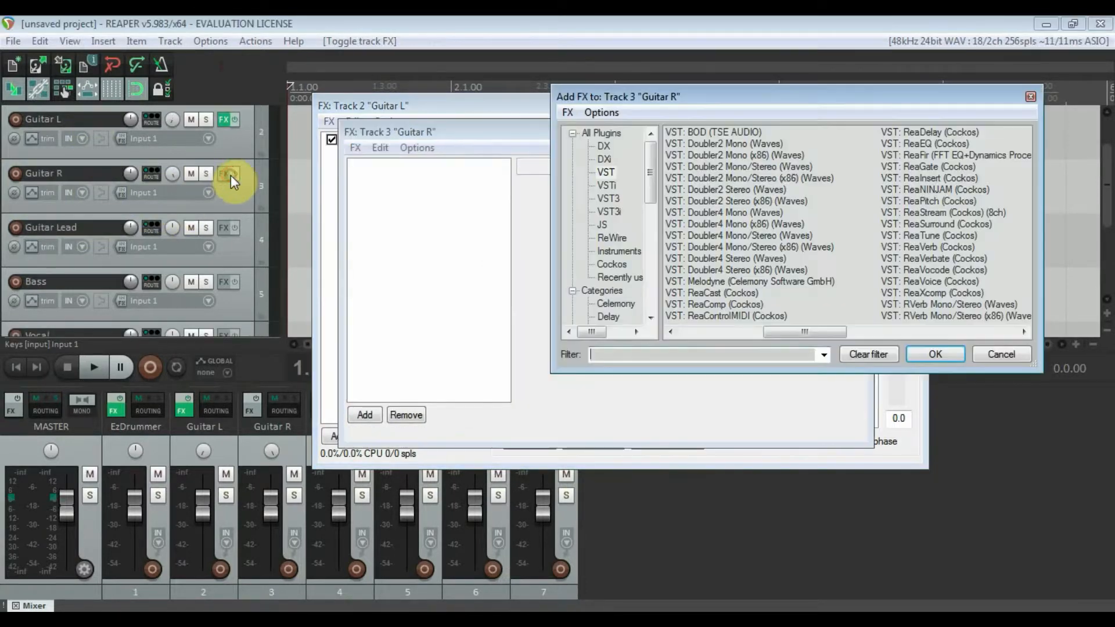
left_click(385, 200)
right_click(388, 201)
left_click(490, 365)
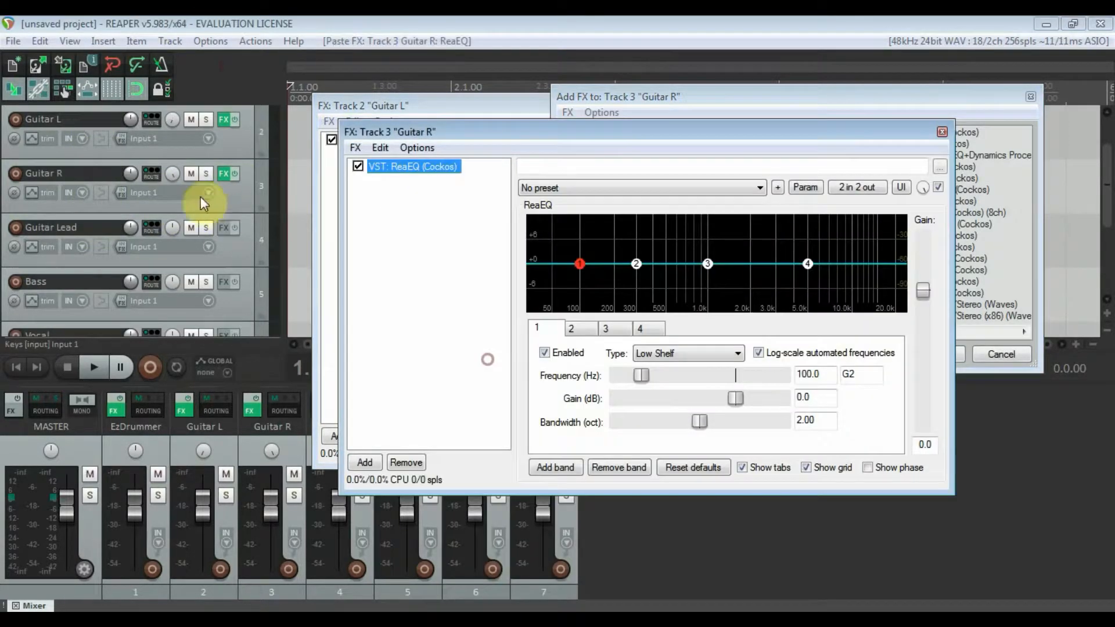
Step: Paste the copied ReaEQ into the effects chains of the Guitar Lead and Bass tracks
left_click(227, 228)
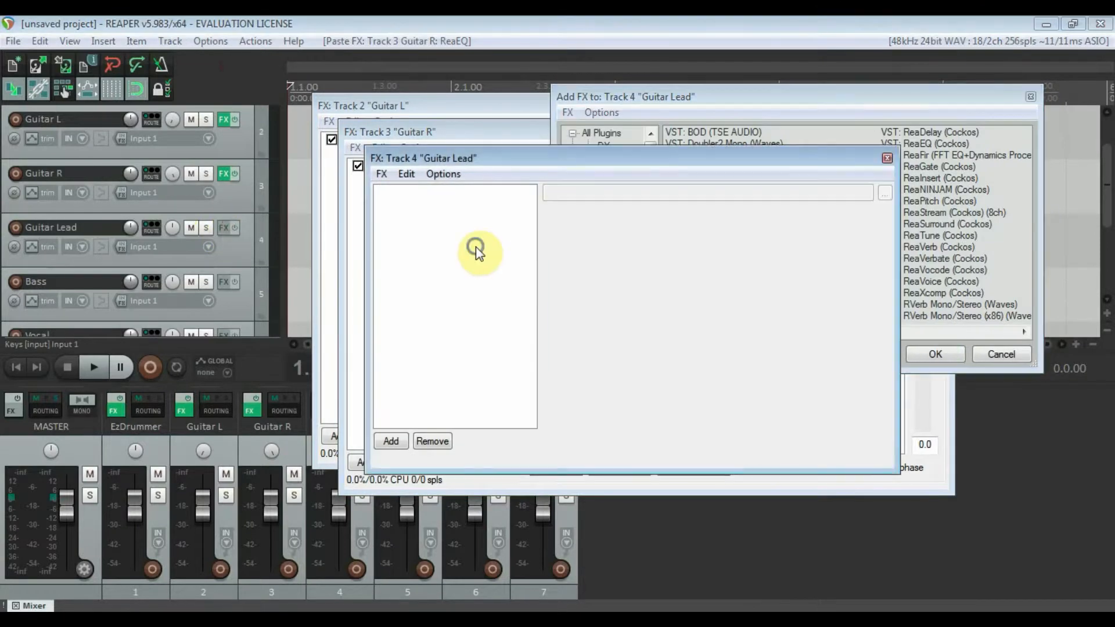
right_click(475, 209)
left_click(499, 369)
left_click(220, 282)
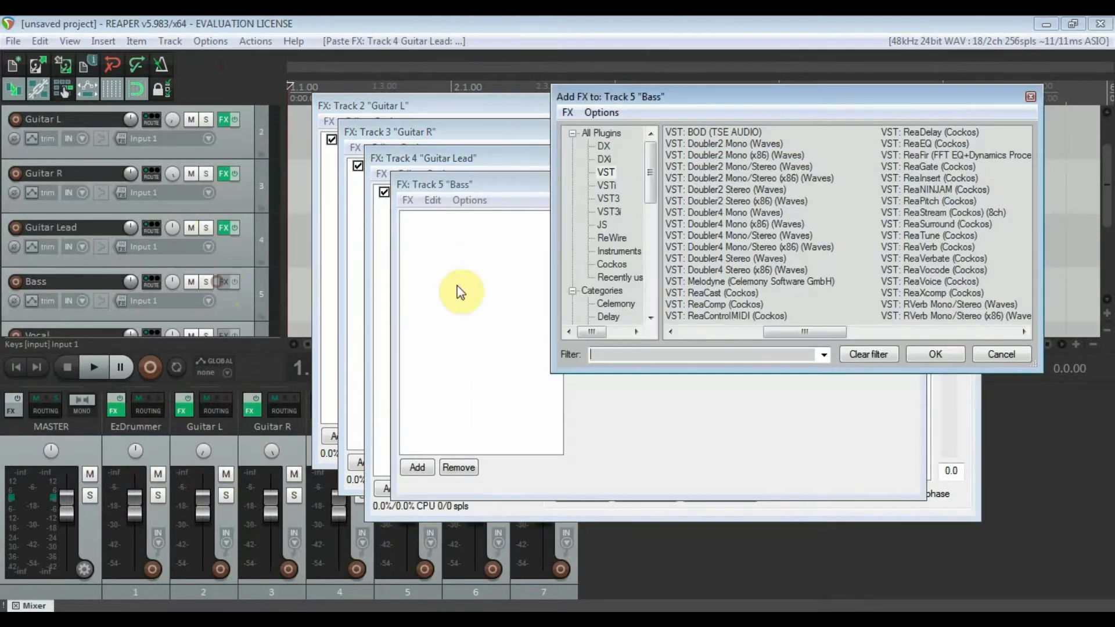
right_click(458, 291)
left_click(523, 373)
Step: Paste the copied ReaEQ into the effects chains of the Vocal and Keys tracks
scroll(204, 287, "down", 1)
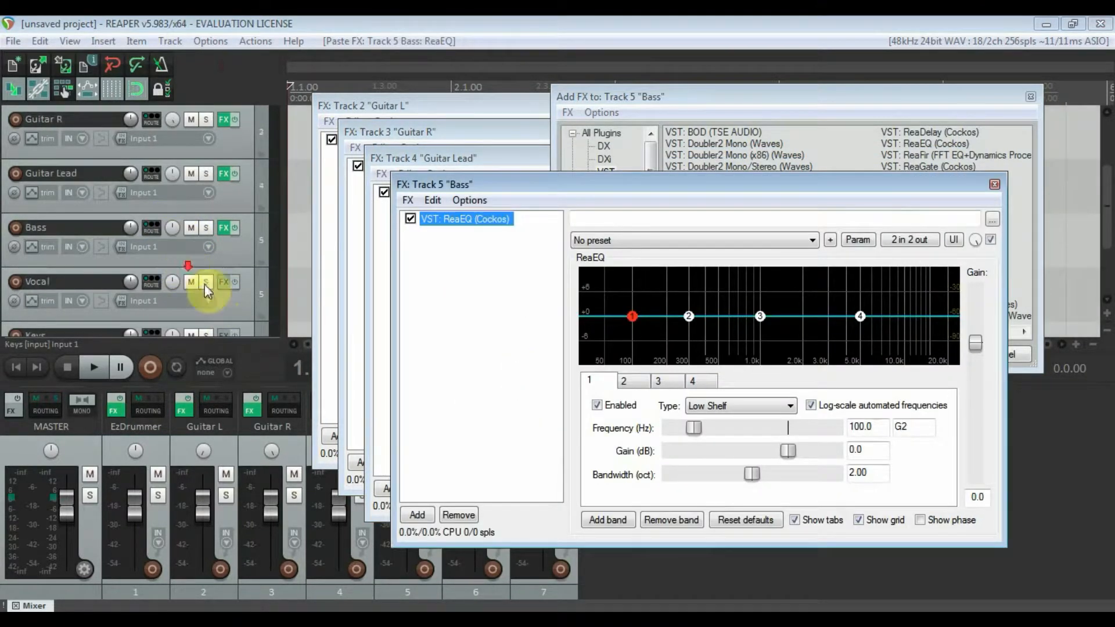
left_click(223, 282)
right_click(451, 273)
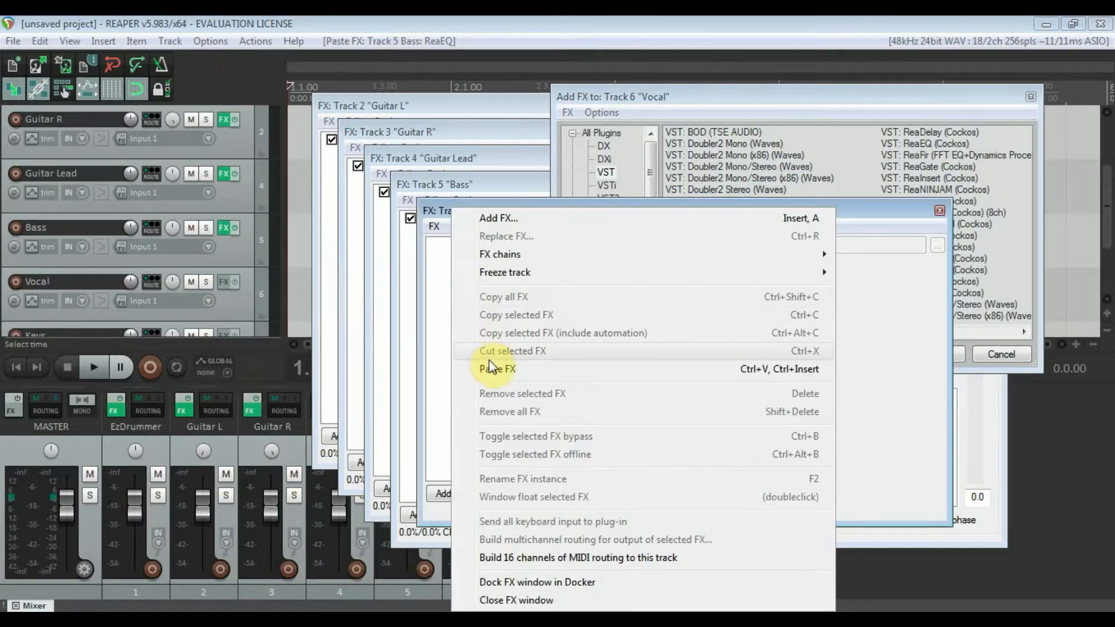
left_click(489, 362)
scroll(240, 272, "down", 1)
left_click(222, 283)
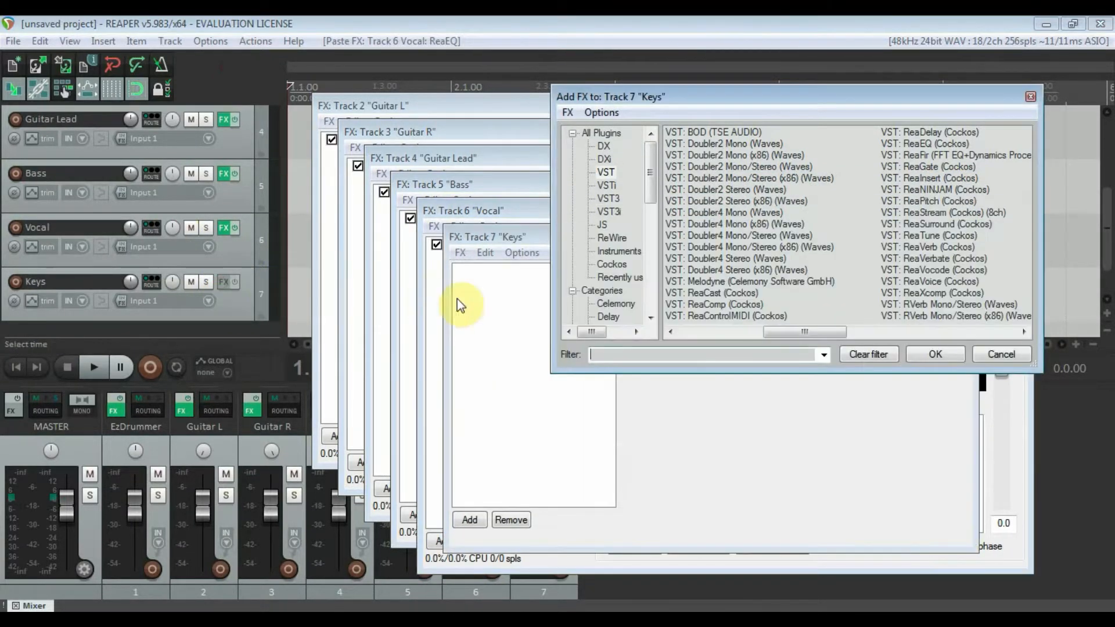
right_click(465, 305)
left_click(487, 291)
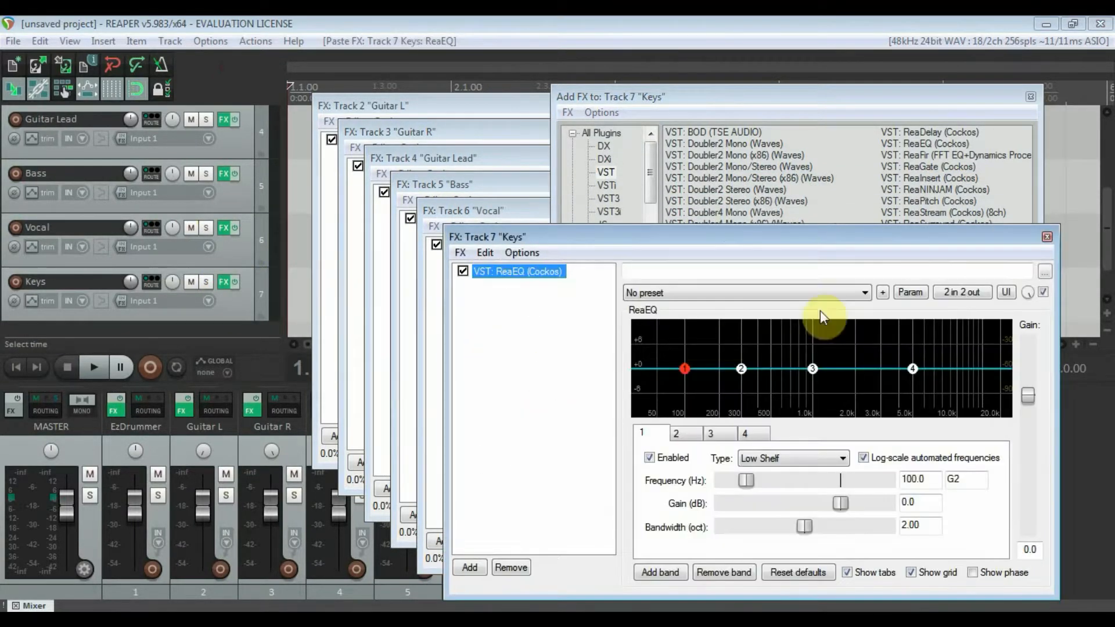
Step: Close the plugin browser and all open FX windows of the Guitar, Bass, Vocal and Keys tracks
left_click(1047, 237)
left_click(1031, 97)
left_click(1020, 211)
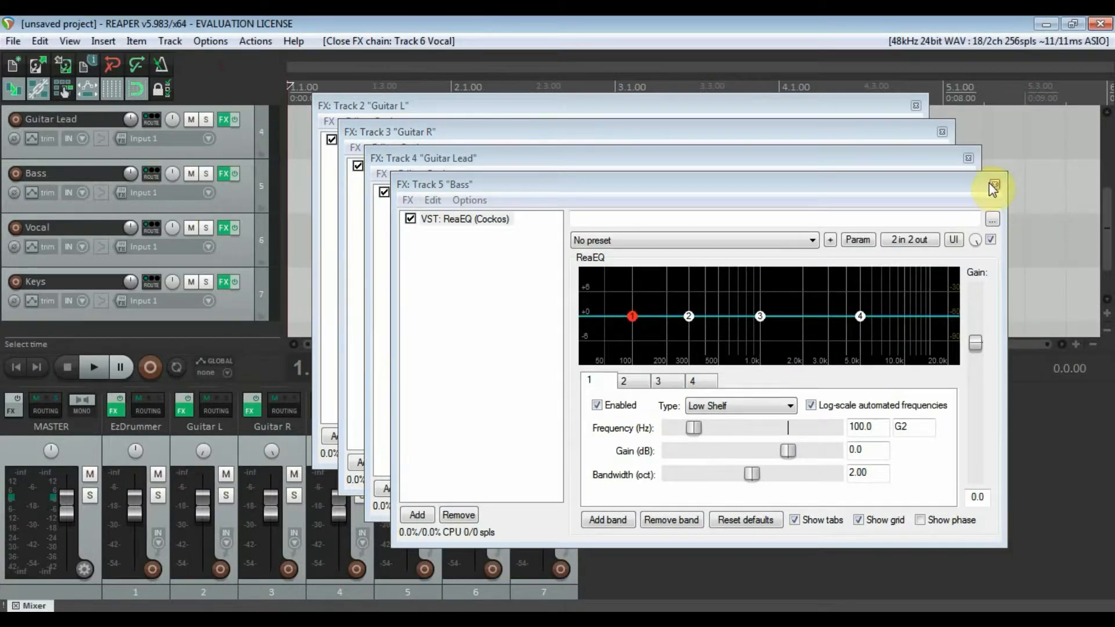
left_click(994, 184)
left_click(968, 158)
left_click(938, 133)
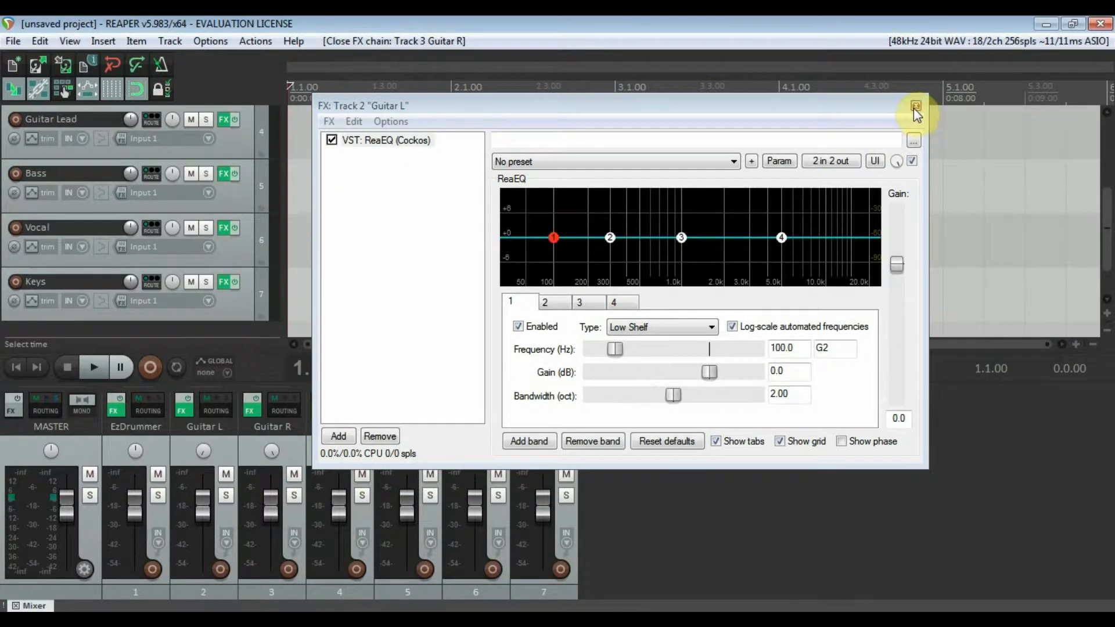
left_click(916, 106)
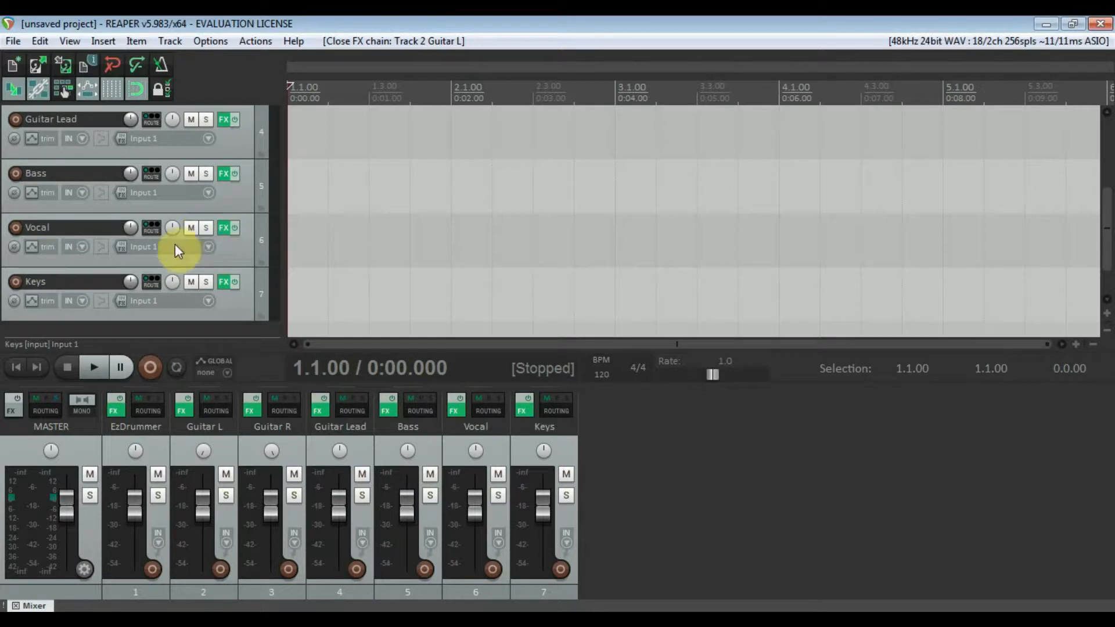
Step: Add the VST API-2500 Mono (Waves) compressor after ReaEQ on the Vocal track and close its FX window
left_click(223, 229)
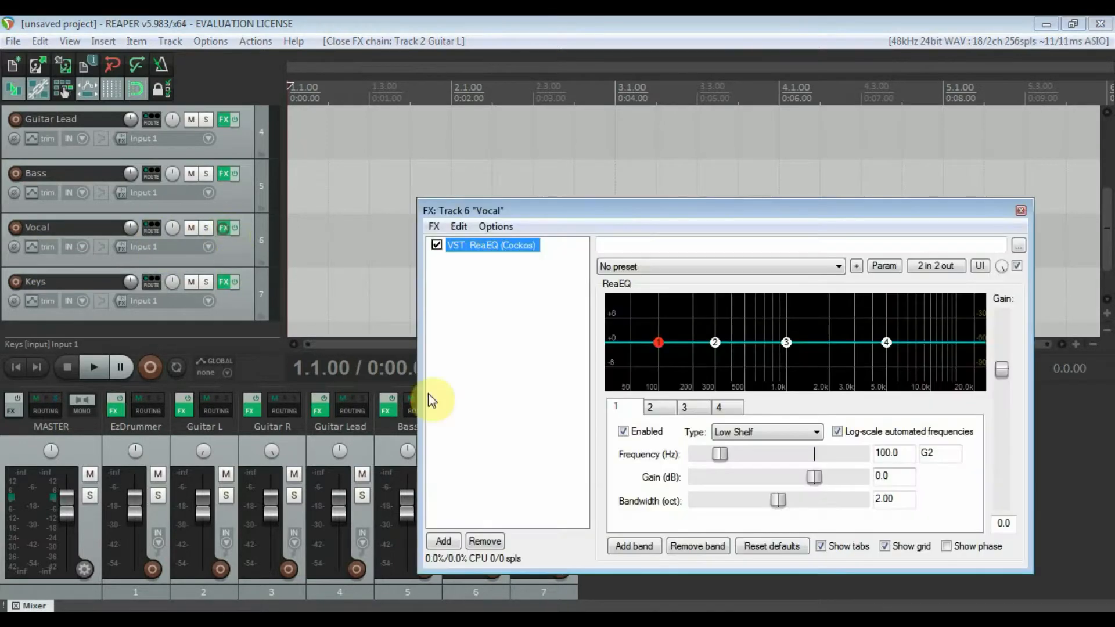
left_click(443, 540)
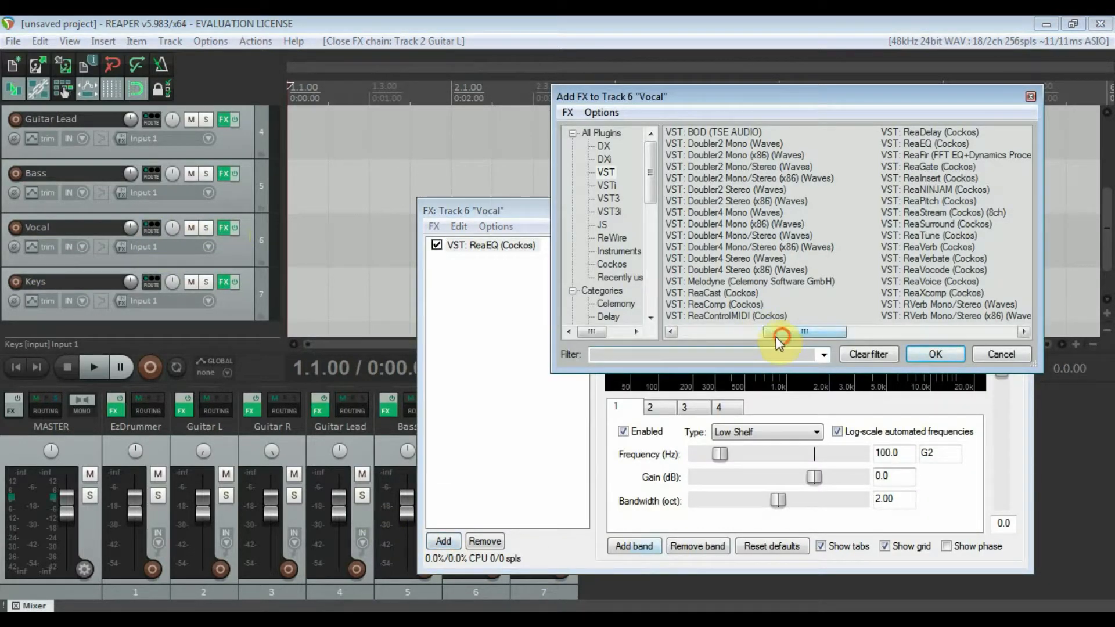
left_click_drag(776, 337, 720, 333)
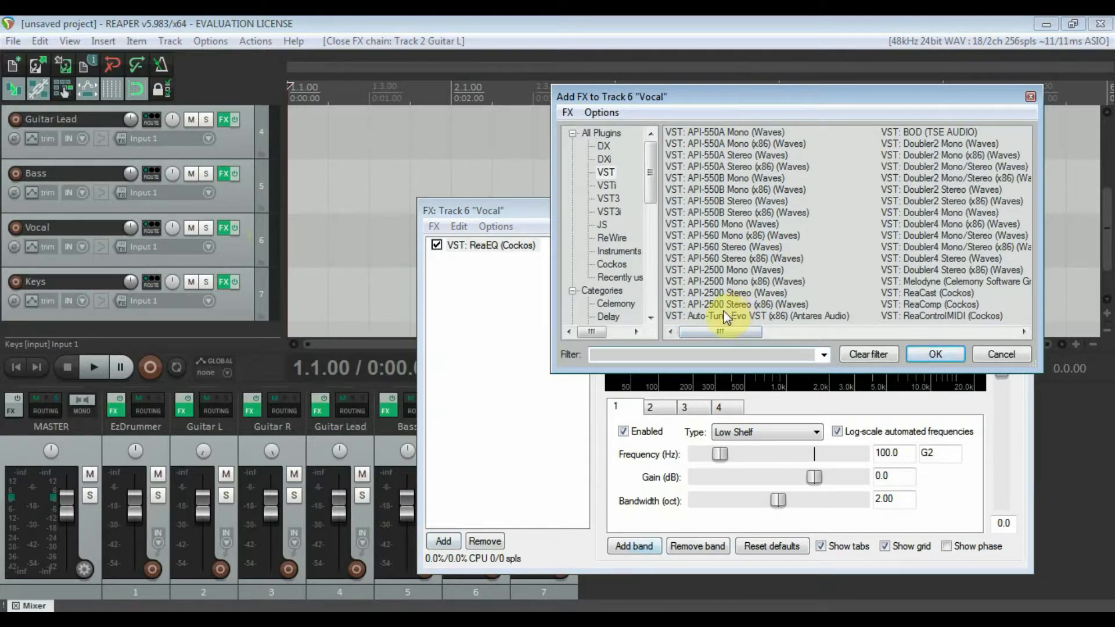
double_click(734, 269)
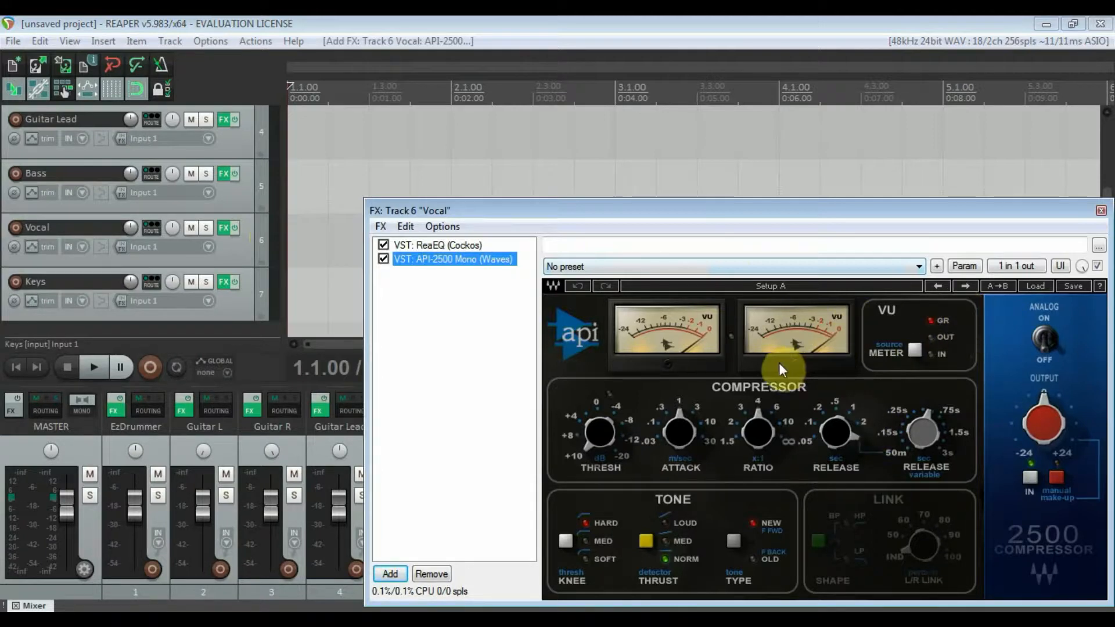
left_click_drag(921, 211, 830, 186)
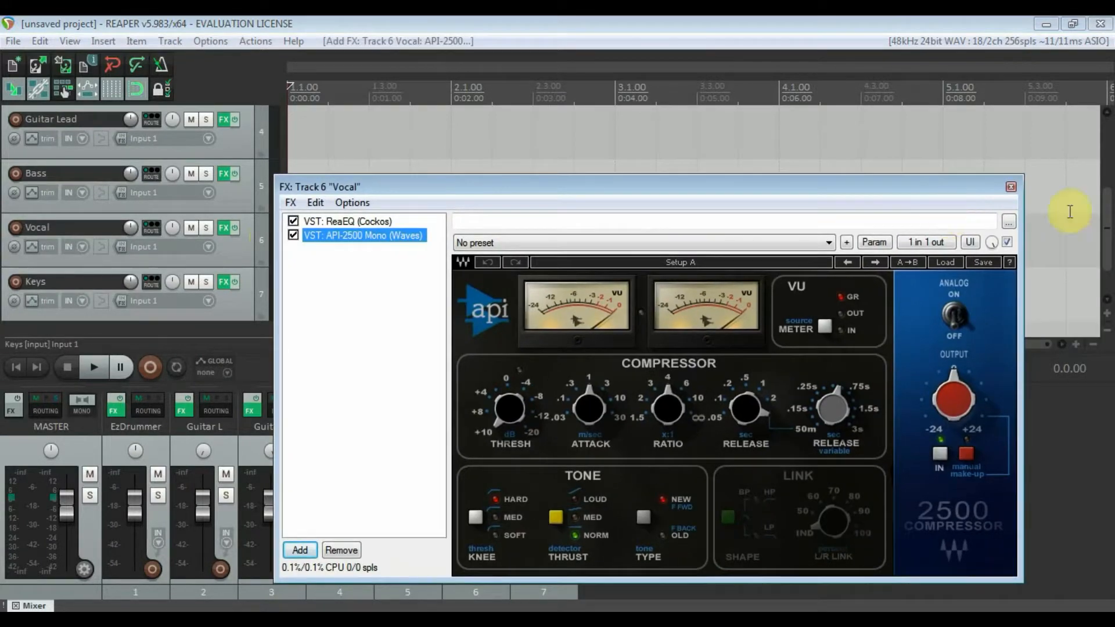
left_click(1014, 187)
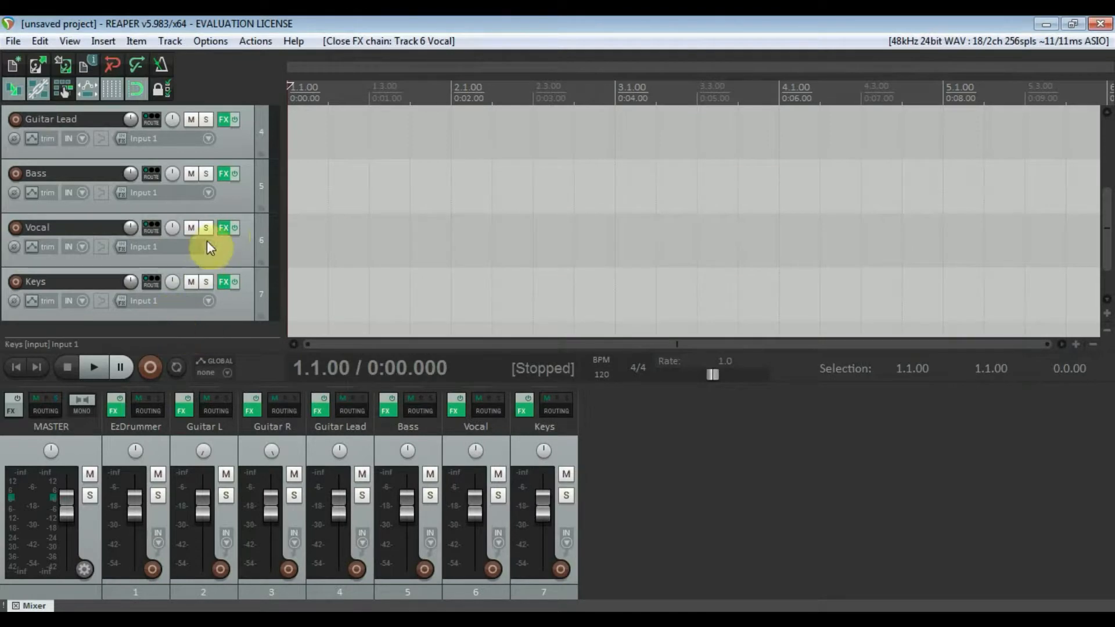
Step: Review the Vocal track's effects chain and the VST plugins available to add, then close both windows
left_click(225, 227)
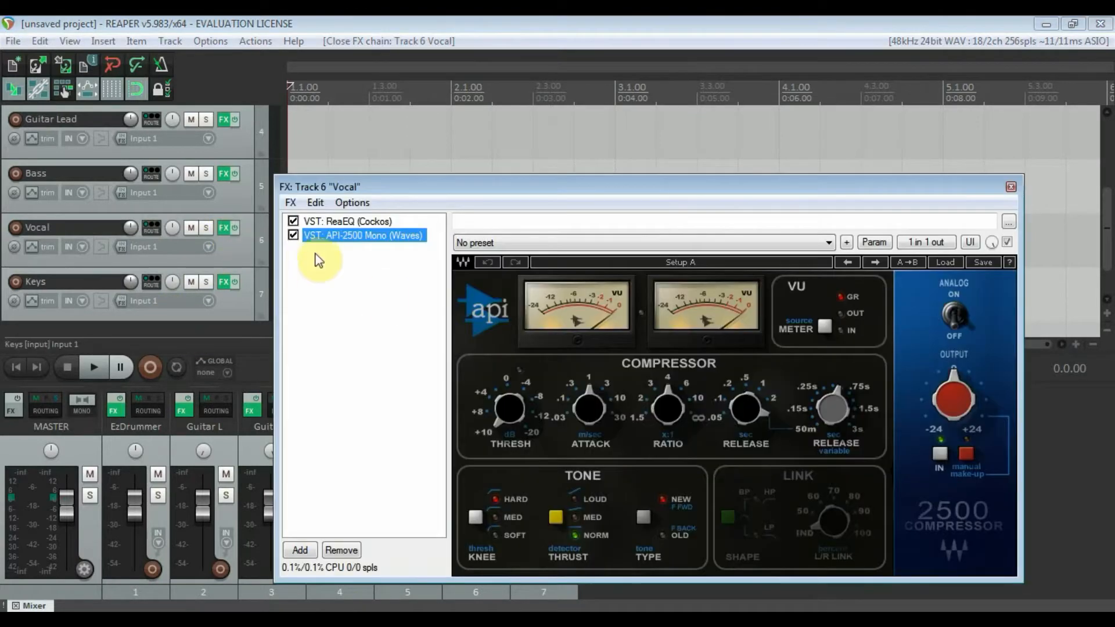
left_click(299, 550)
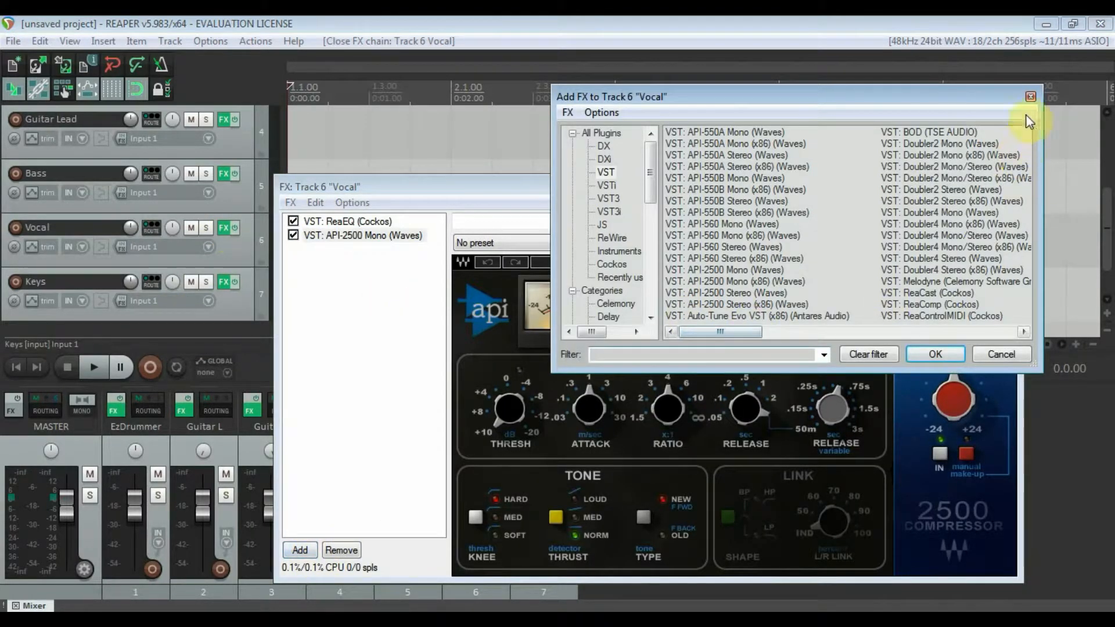
left_click(1030, 97)
left_click(1012, 188)
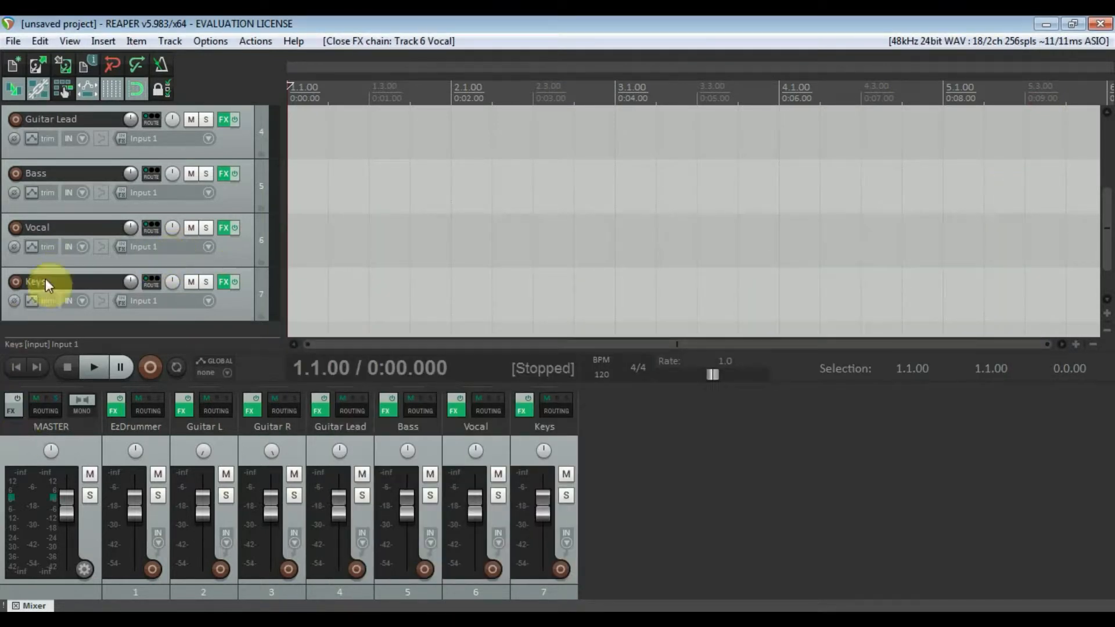
Step: Add a new track below the Keys track and name it Reverb
scroll(177, 299, "down", 1)
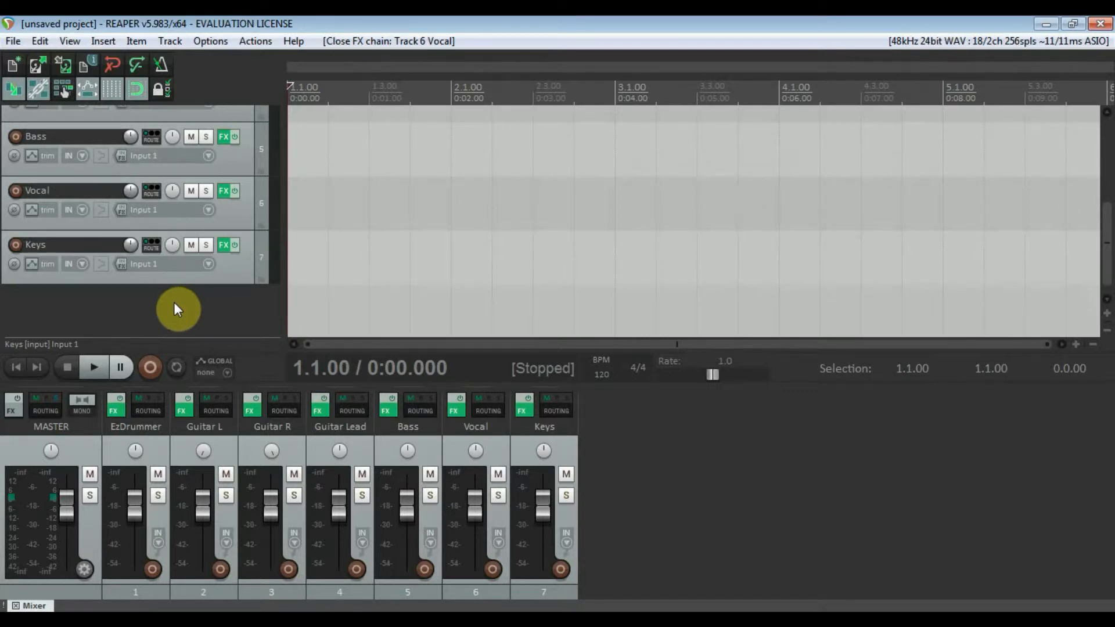
double_click(174, 303)
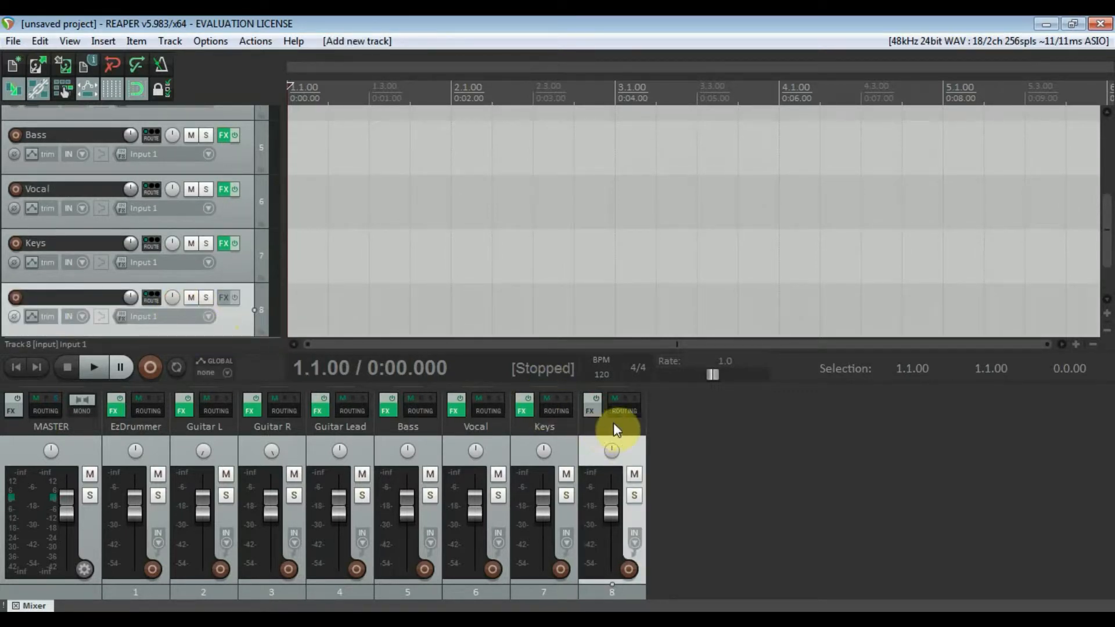
double_click(96, 297)
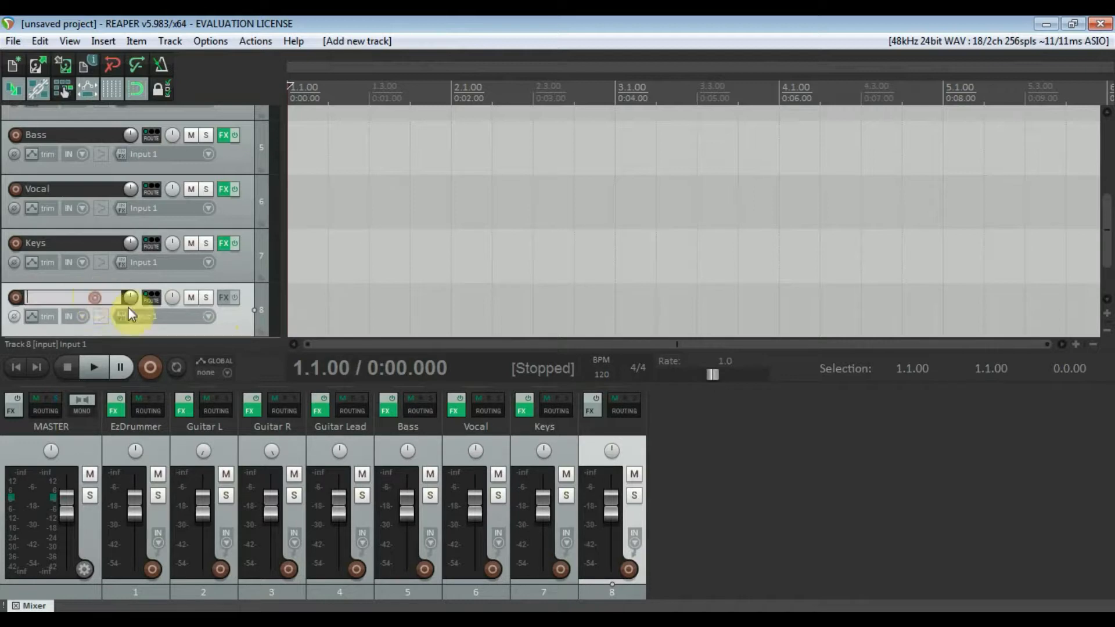
type("Reverb")
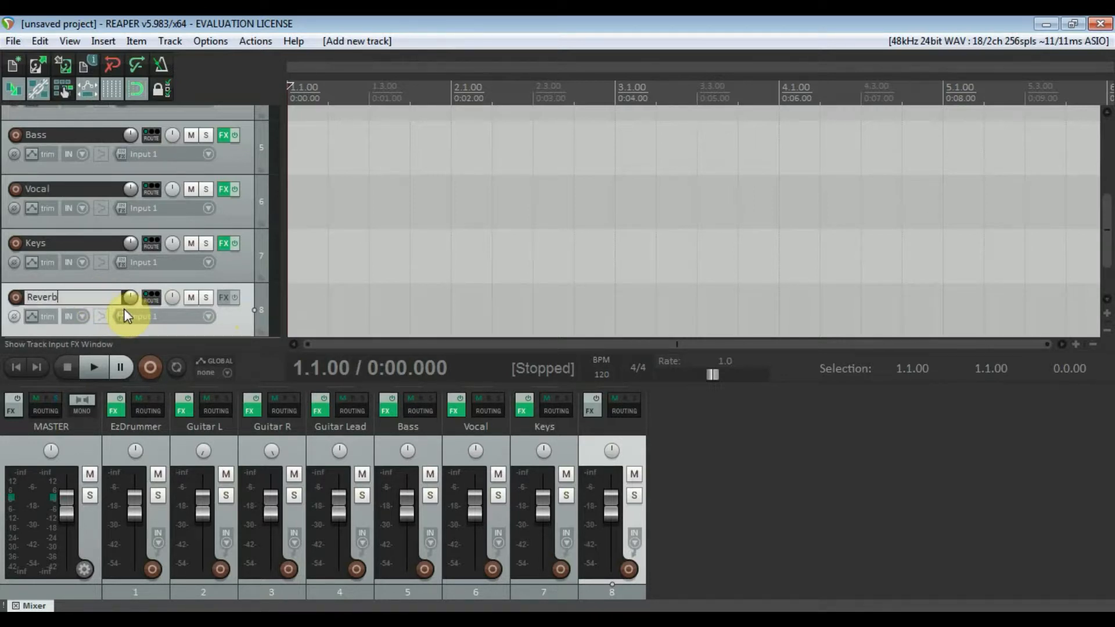
key("Return")
Step: Add the VST RVerb Stereo (Waves) plugin to the Reverb track's effects chain
scroll(196, 301, "down", 1)
left_click(223, 244)
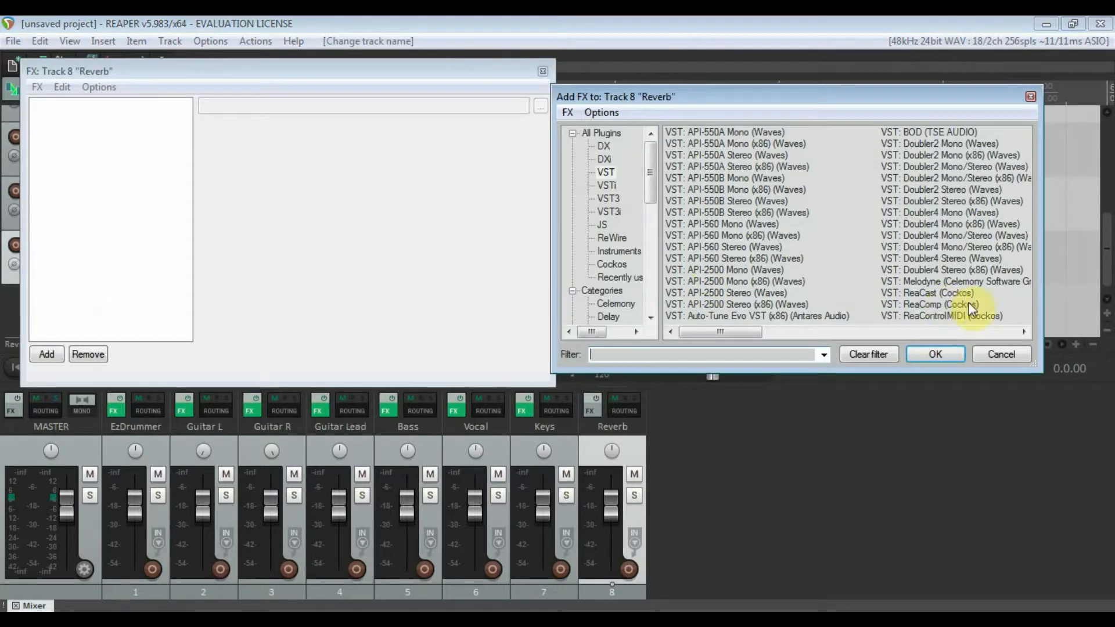
left_click_drag(776, 339, 914, 336)
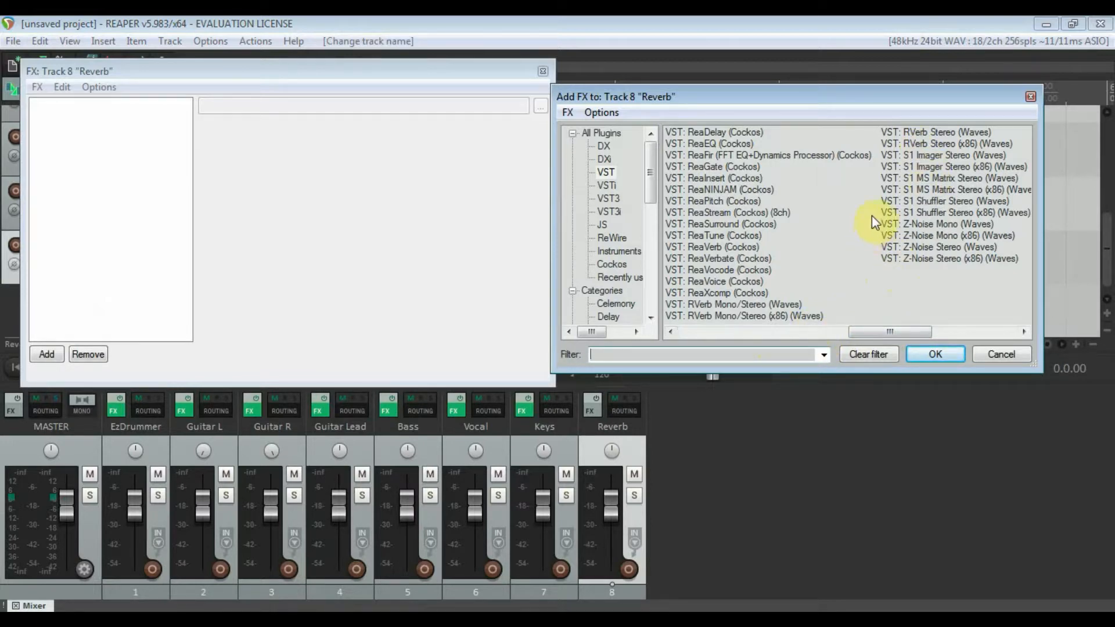
double_click(935, 133)
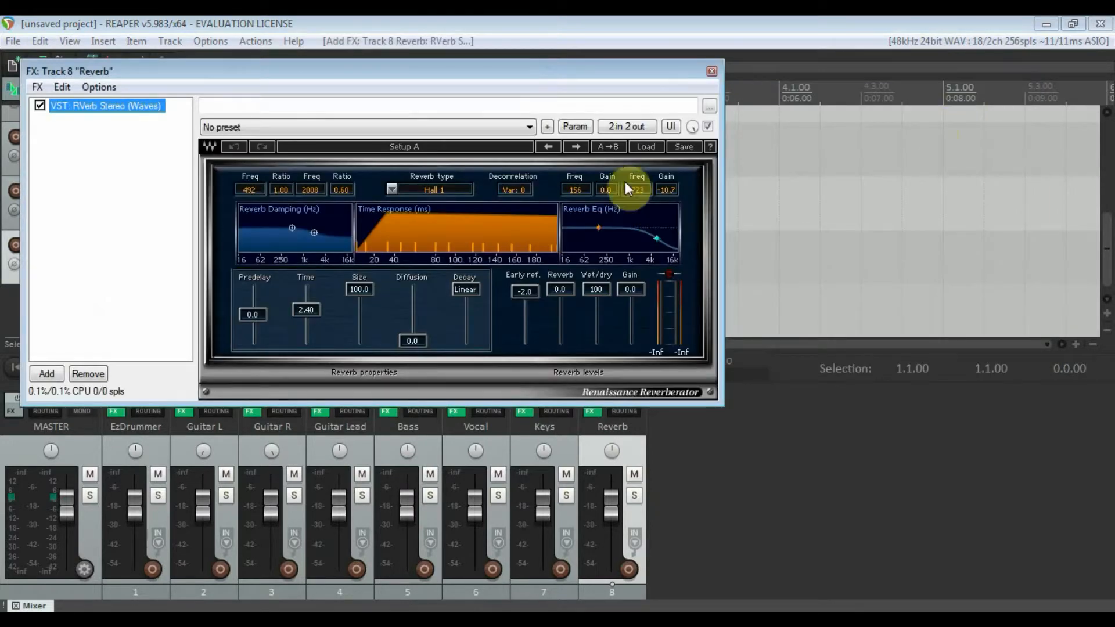
Step: Load the Medium Room factory preset from Rooms in the Reverb track's RVerb and close its FX window
left_click(638, 150)
mouse_move(803, 263)
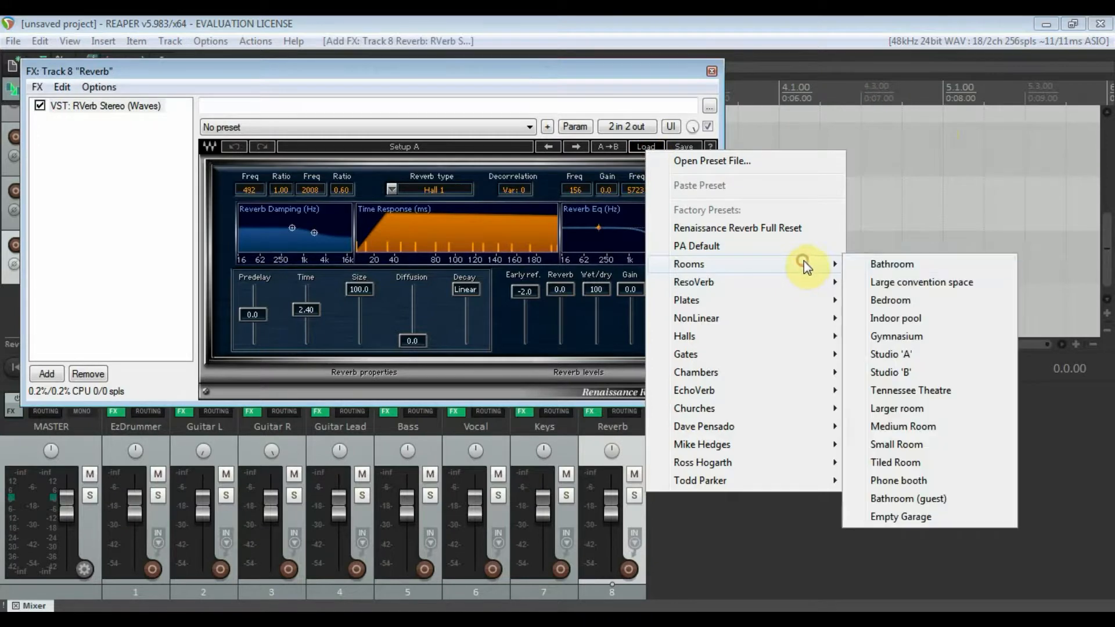
left_click(936, 429)
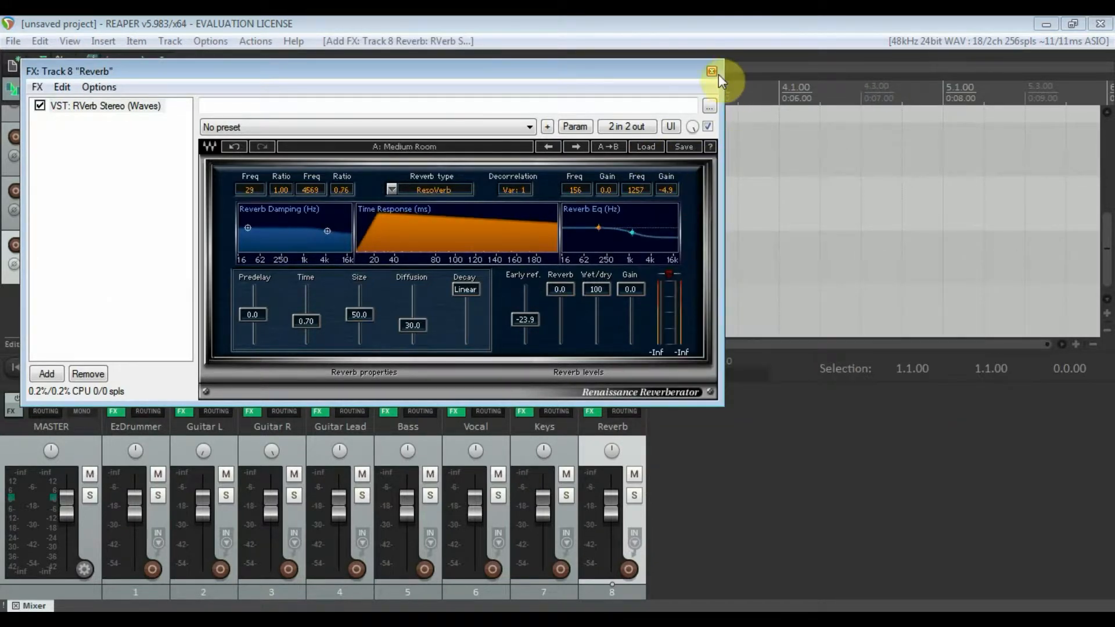
left_click(712, 70)
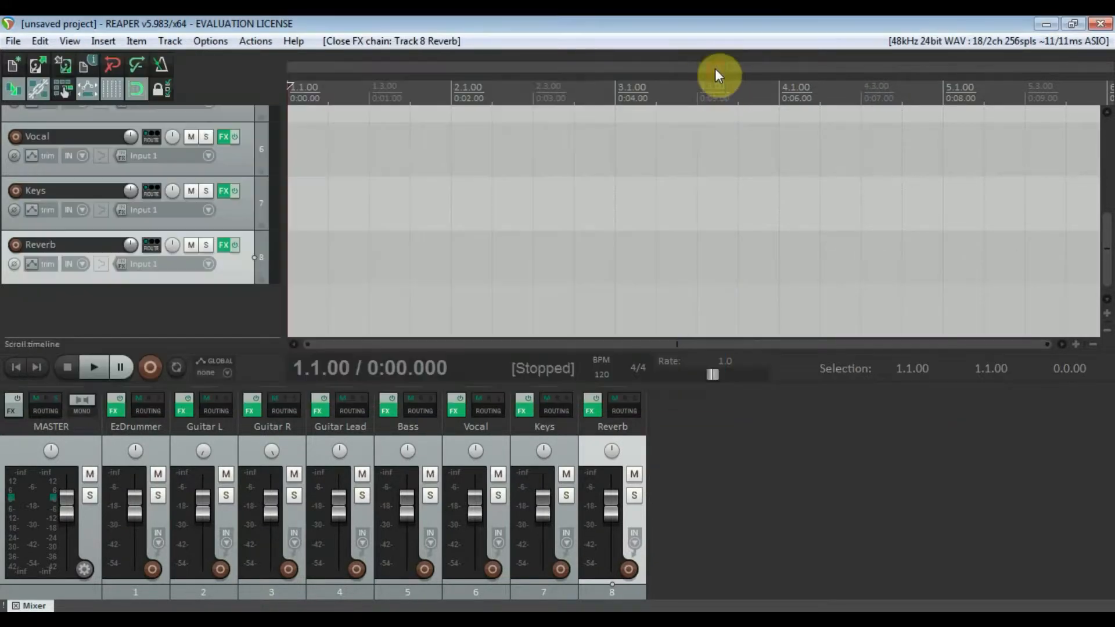
Step: Add receives from all tracks to the Reverb track's routing and close the routing window
left_click(622, 413)
left_click_drag(981, 423, 911, 340)
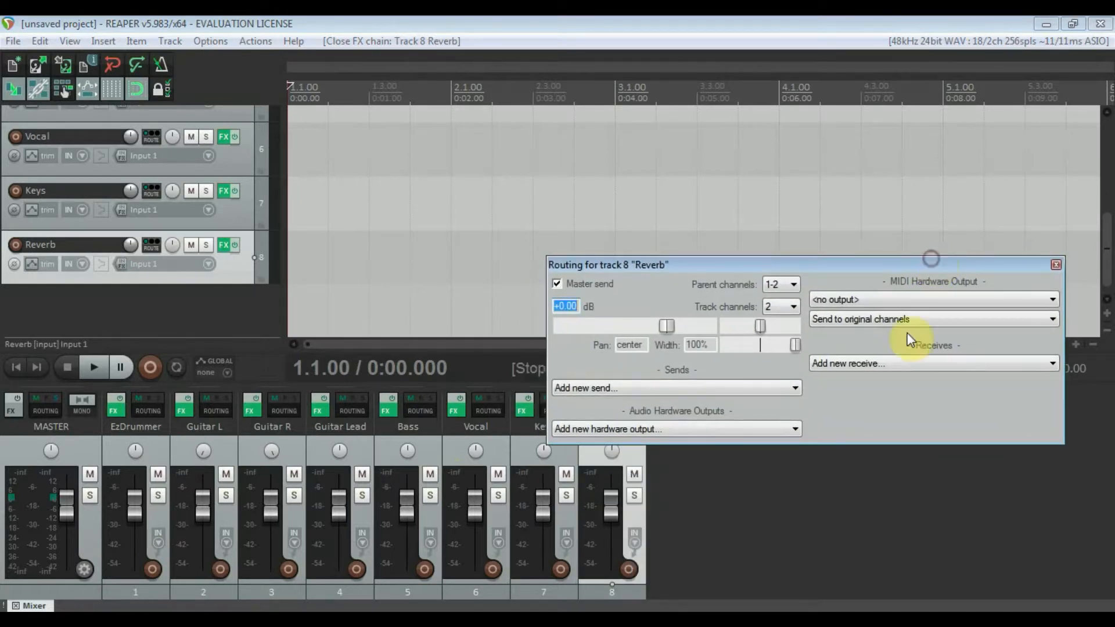
left_click(881, 361)
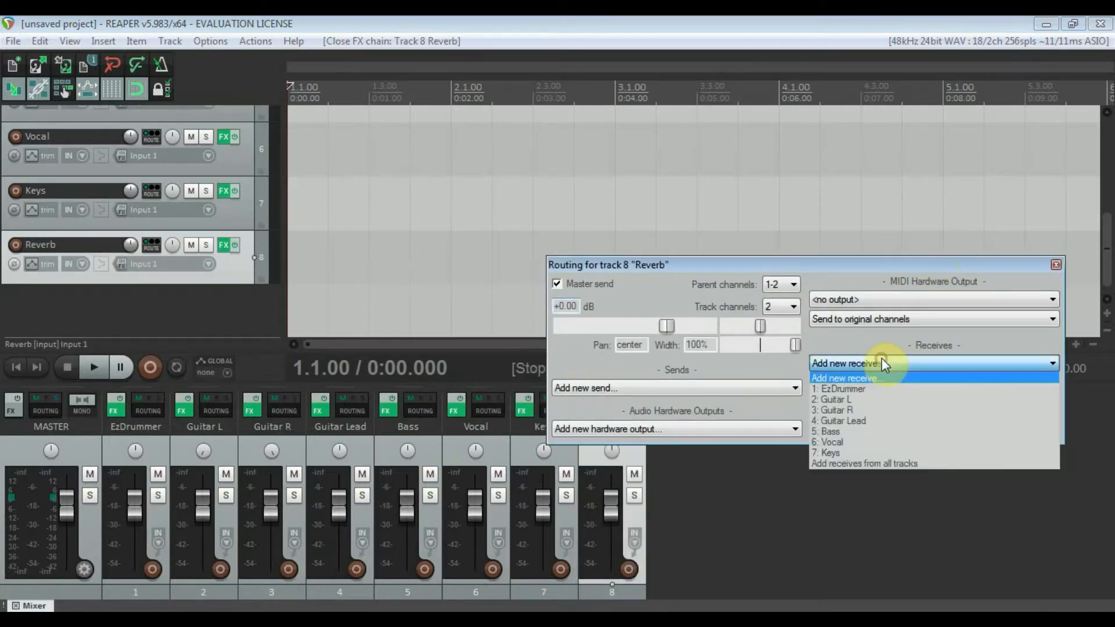
left_click(896, 464)
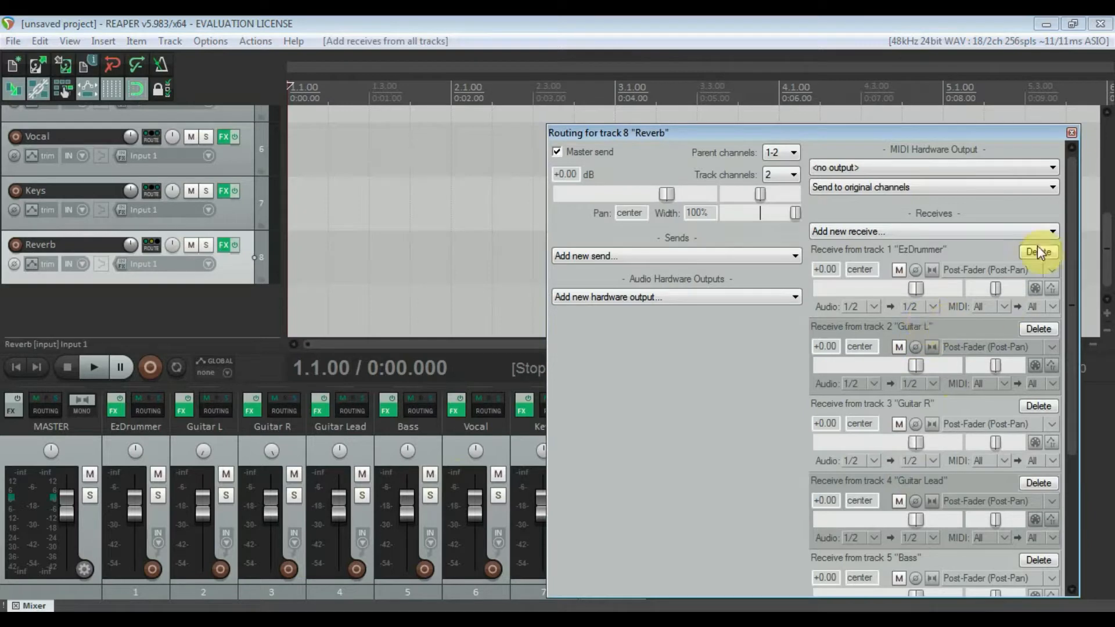
left_click(1071, 133)
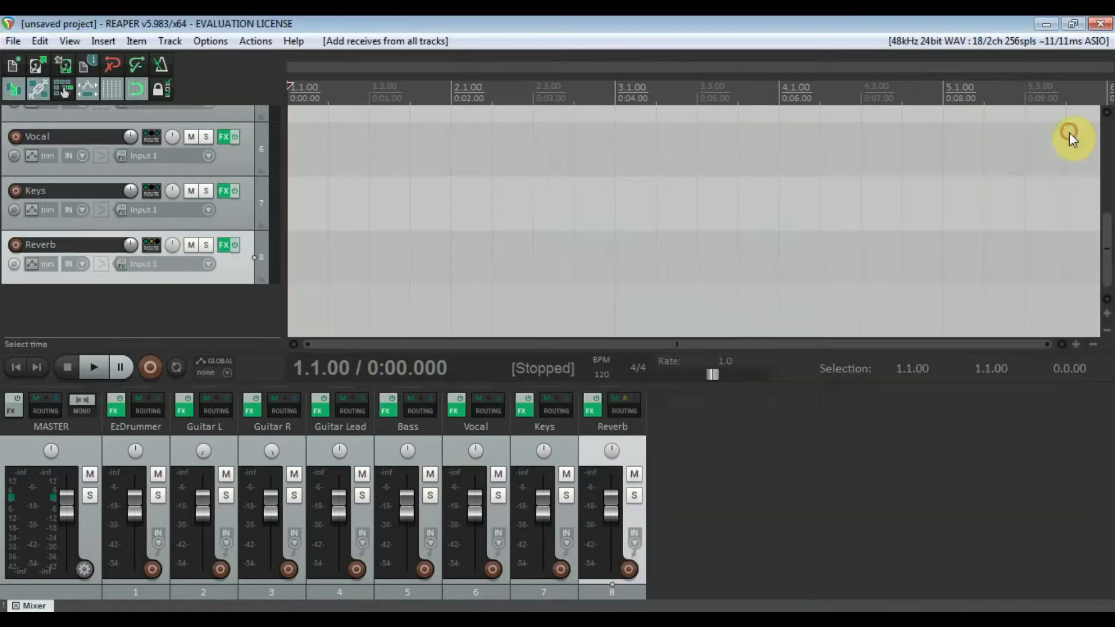
Step: Add the VST API-2500 Stereo (Waves) compressor to the Master track's effects chain
left_click(18, 414)
left_click_drag(889, 332, 720, 320)
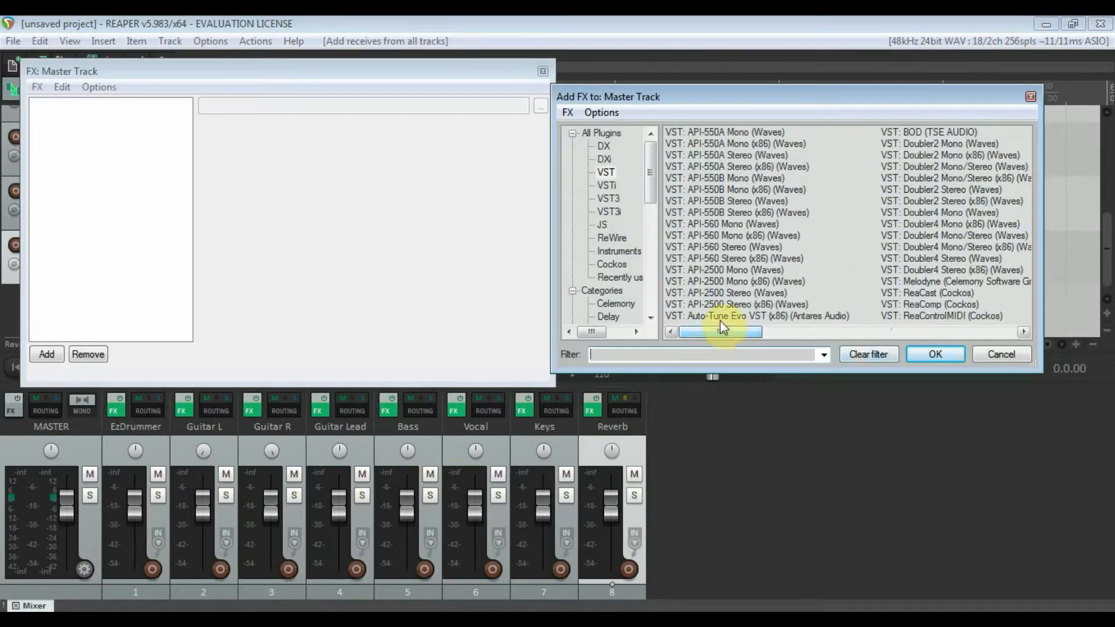
left_click(711, 292)
double_click(710, 292)
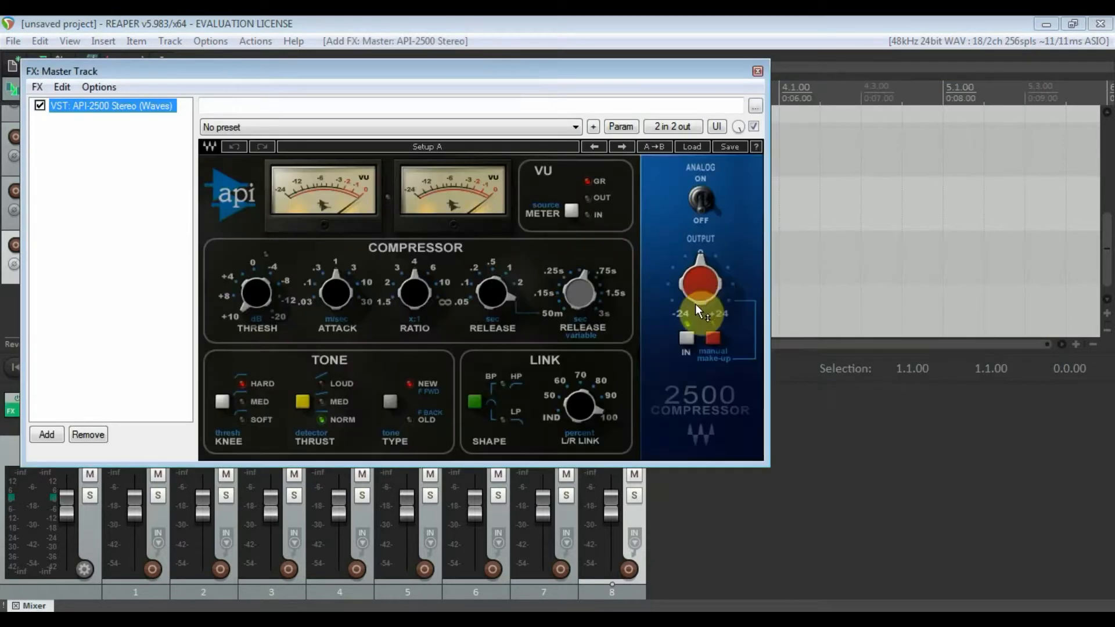
Step: Load the Mastering 1 factory preset in the Master track's API-2500 and close its FX window
left_click(690, 147)
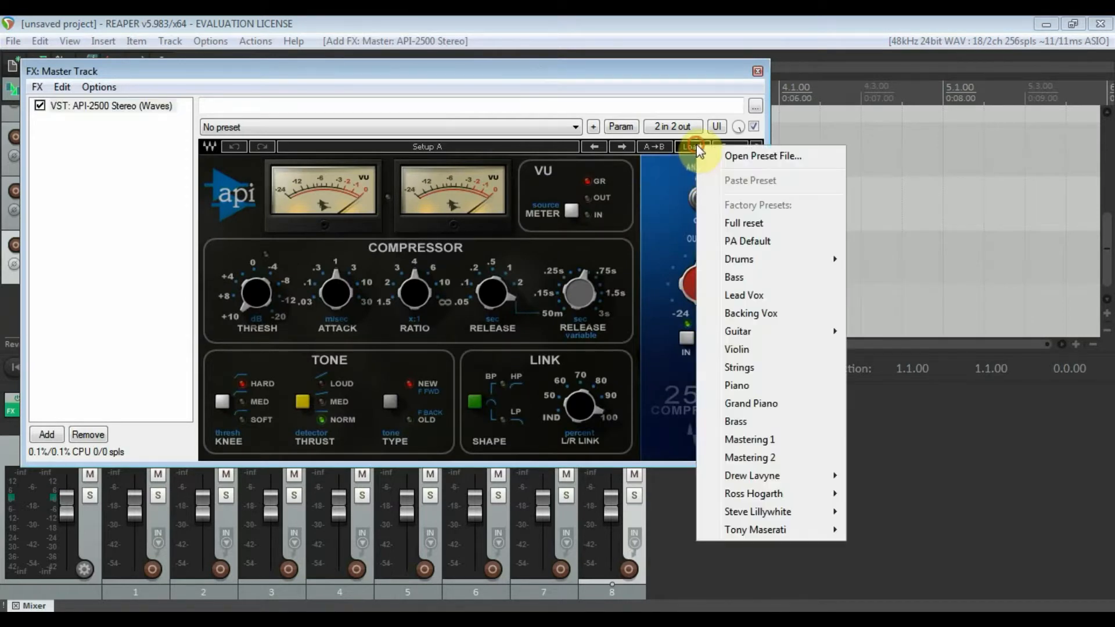
left_click(781, 439)
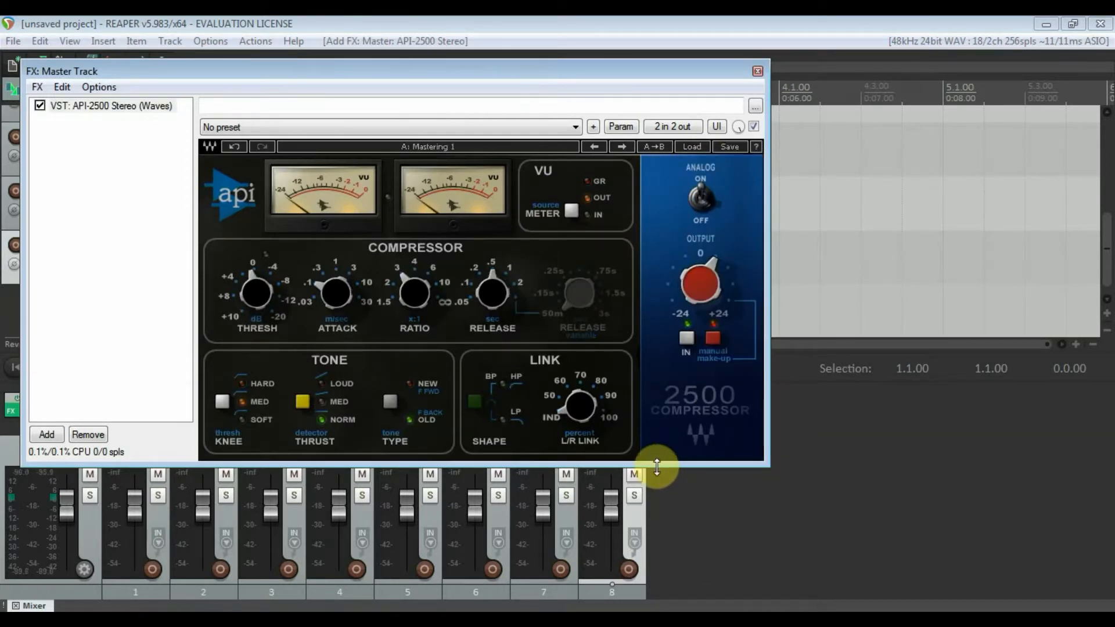
left_click(756, 72)
Step: Save the project as a project template, naming the file with the owner's first name followed by "Solo Record"
scroll(228, 280, "up", 5)
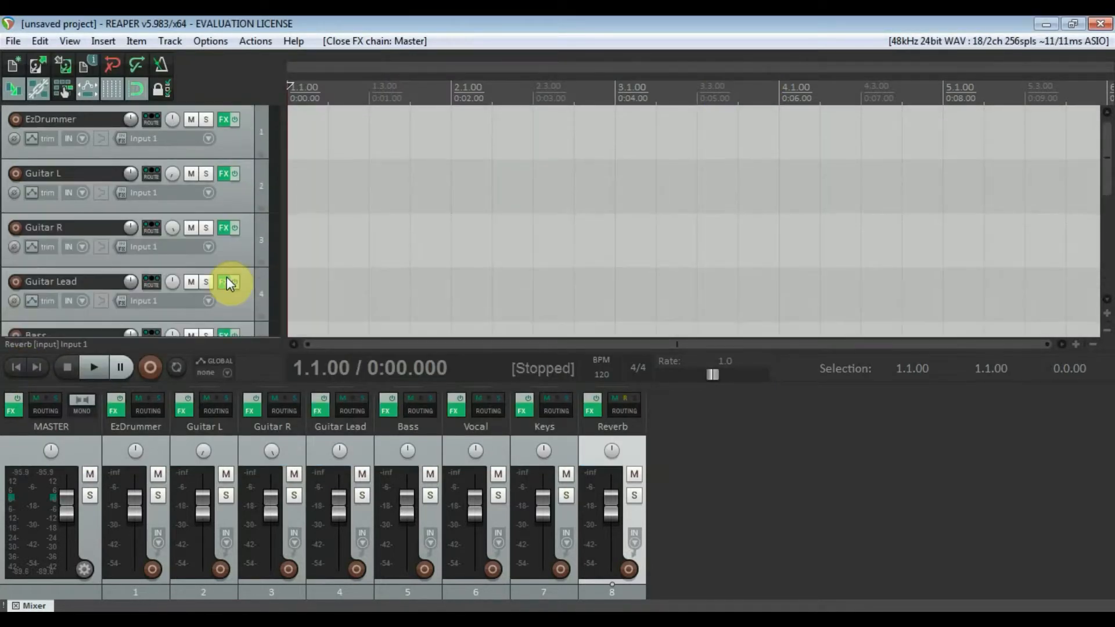
scroll(226, 276, "down", 5)
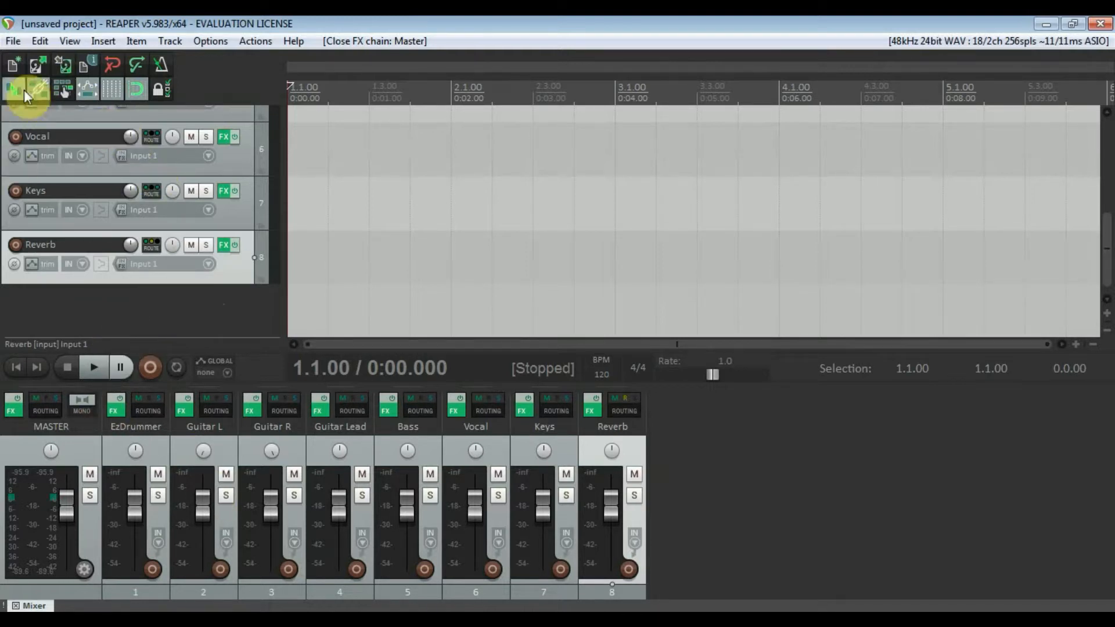
left_click(13, 42)
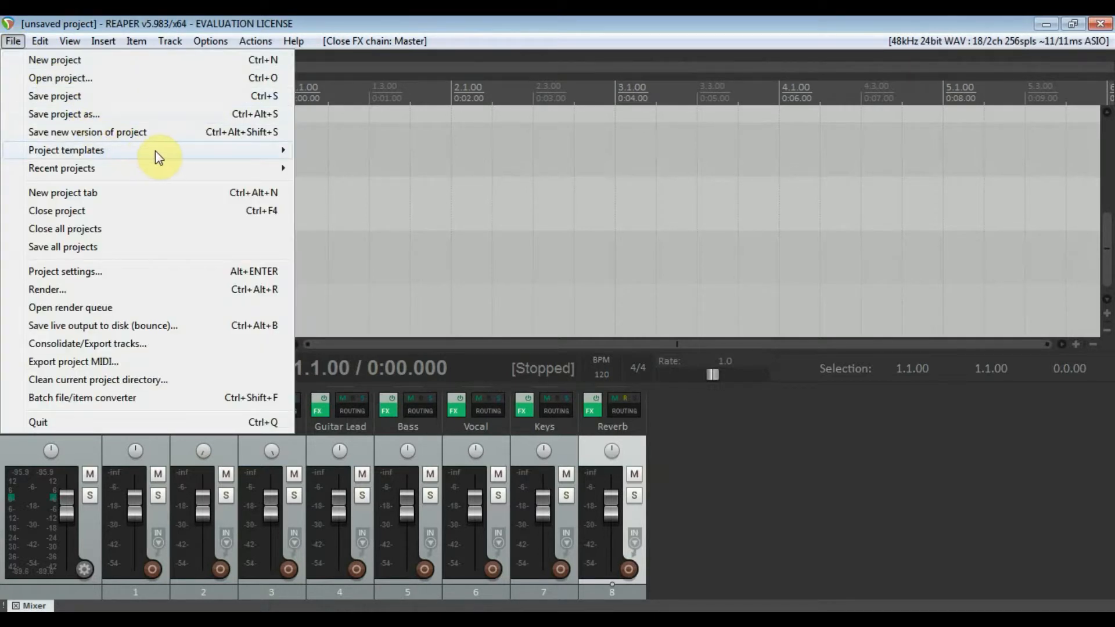
mouse_move(161, 156)
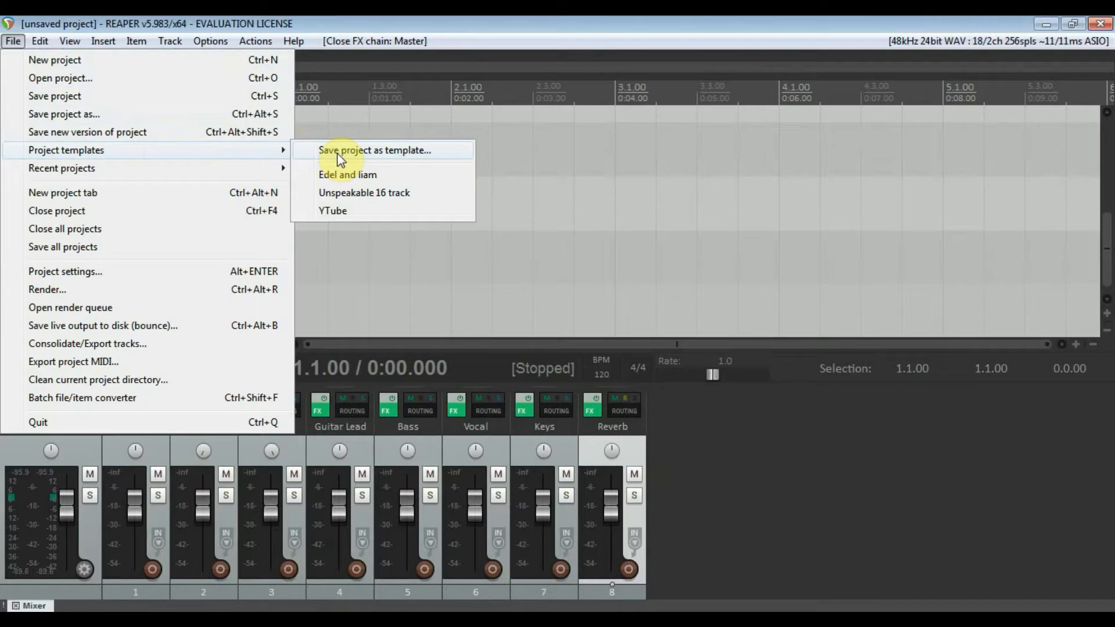
left_click(341, 154)
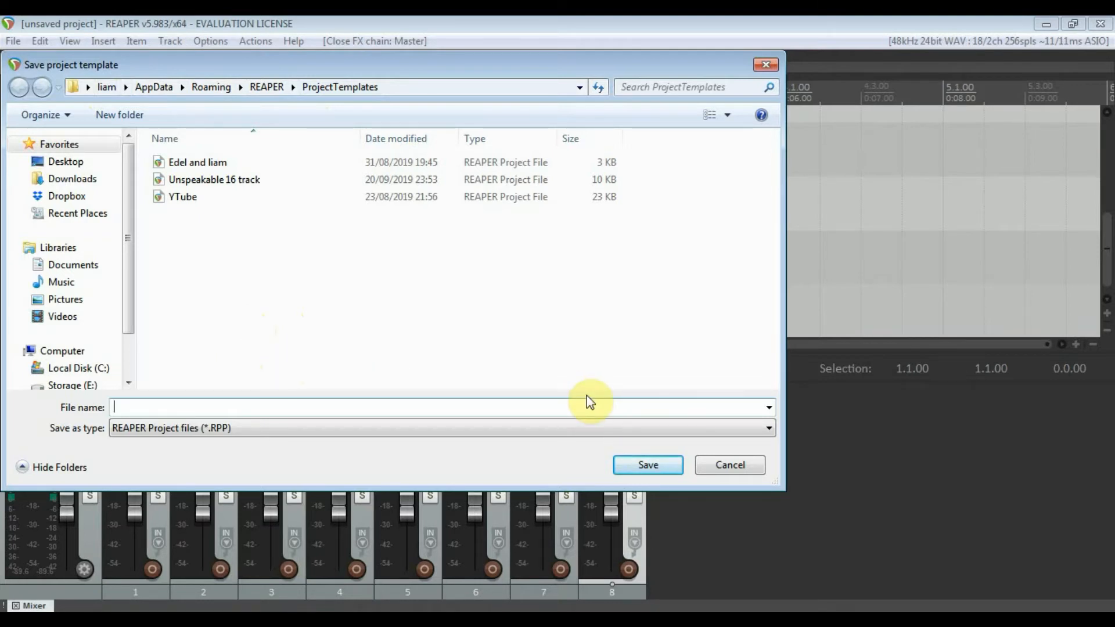
type("iam Solo Record")
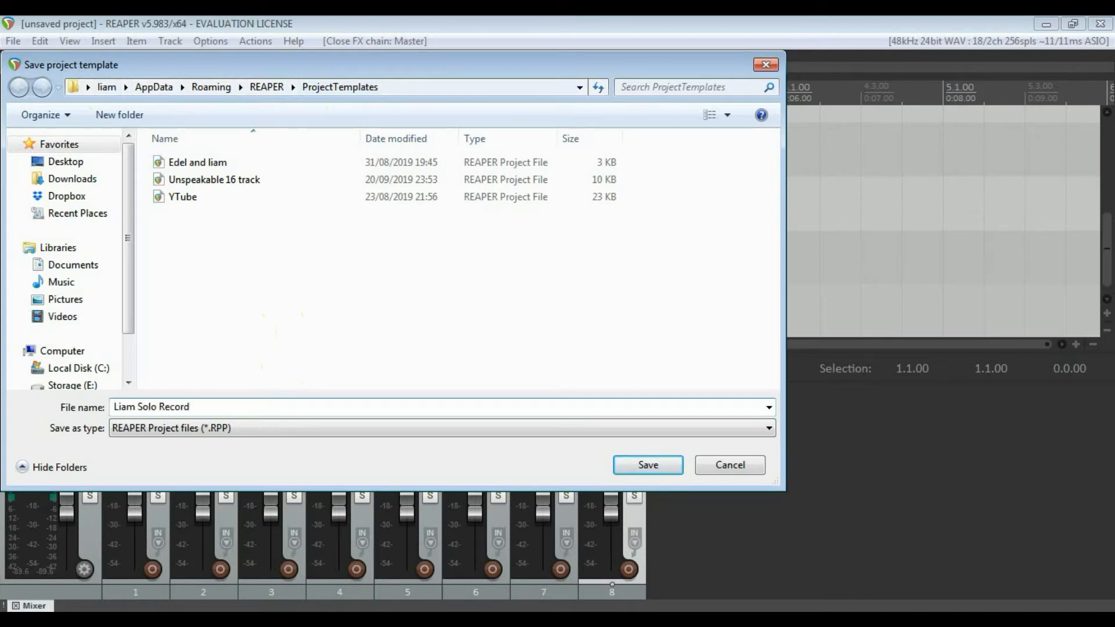
left_click(664, 463)
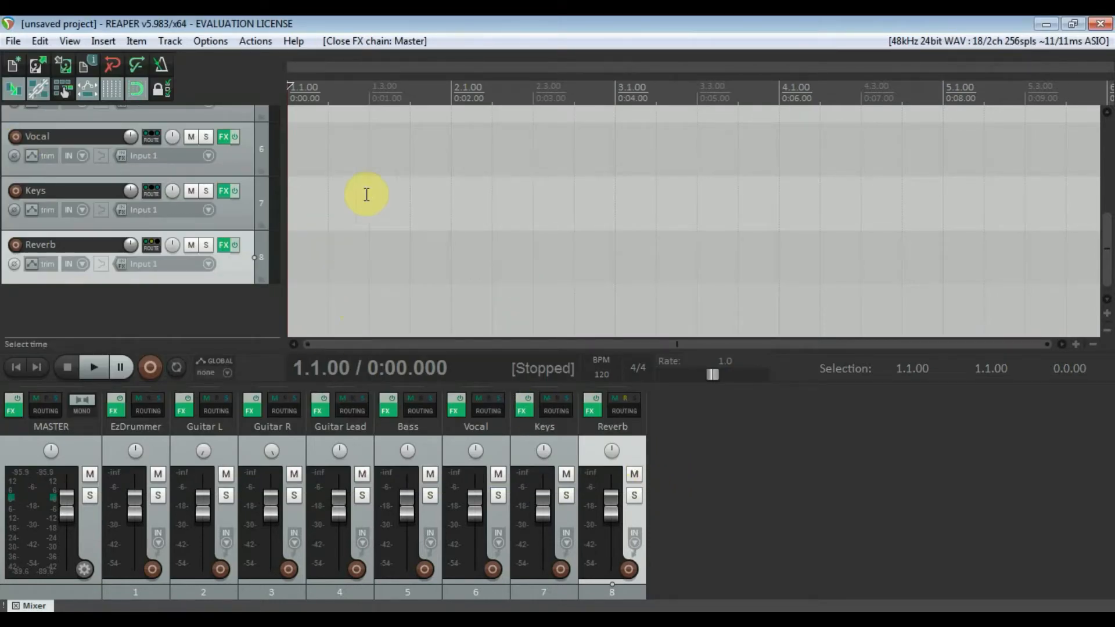
left_click(13, 41)
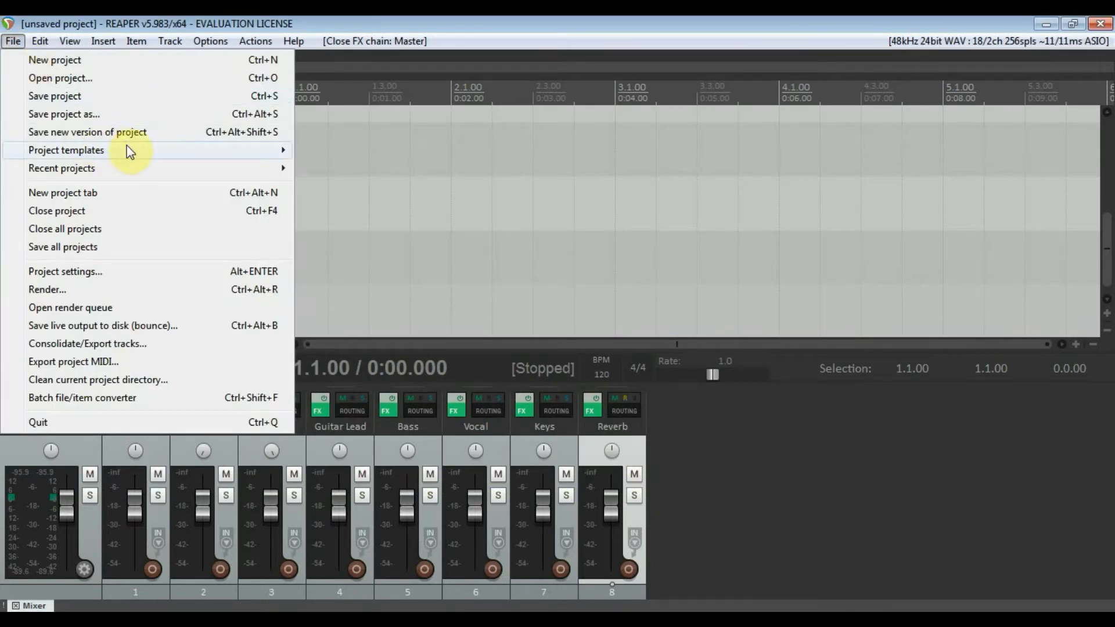
mouse_move(160, 153)
key("Escape")
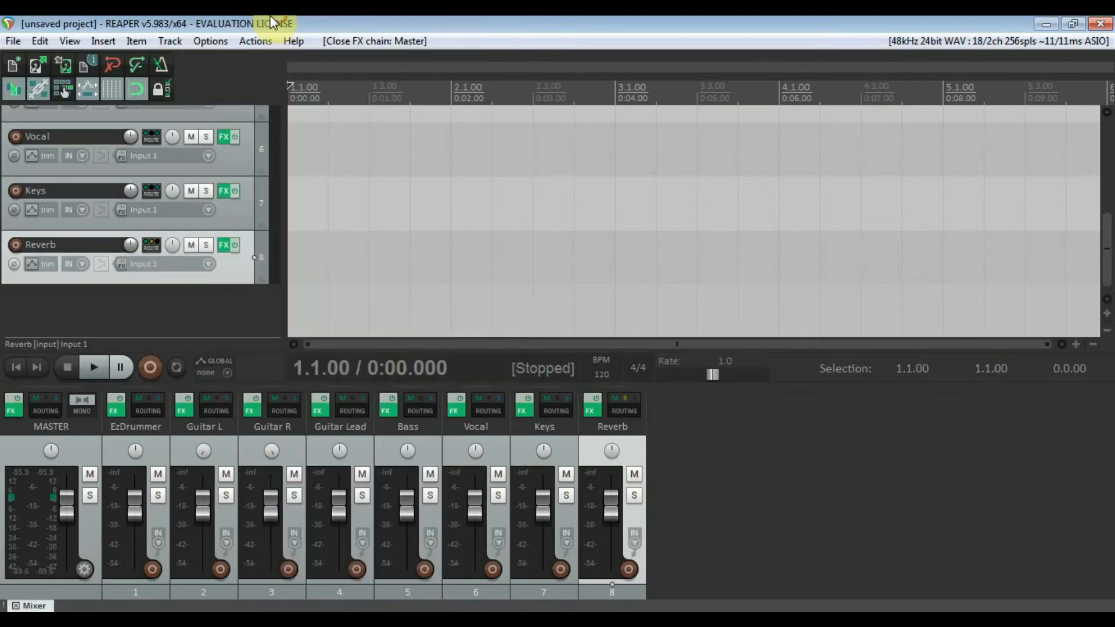
Step: Start a new empty project without saving the current unsaved one
left_click(13, 40)
left_click(40, 61)
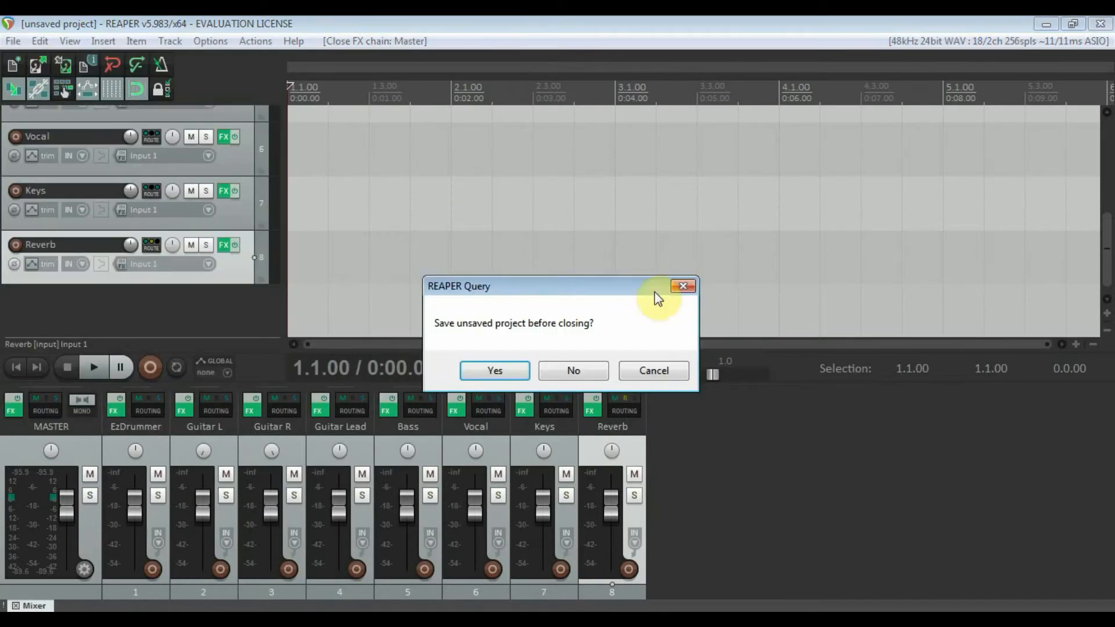
left_click(577, 372)
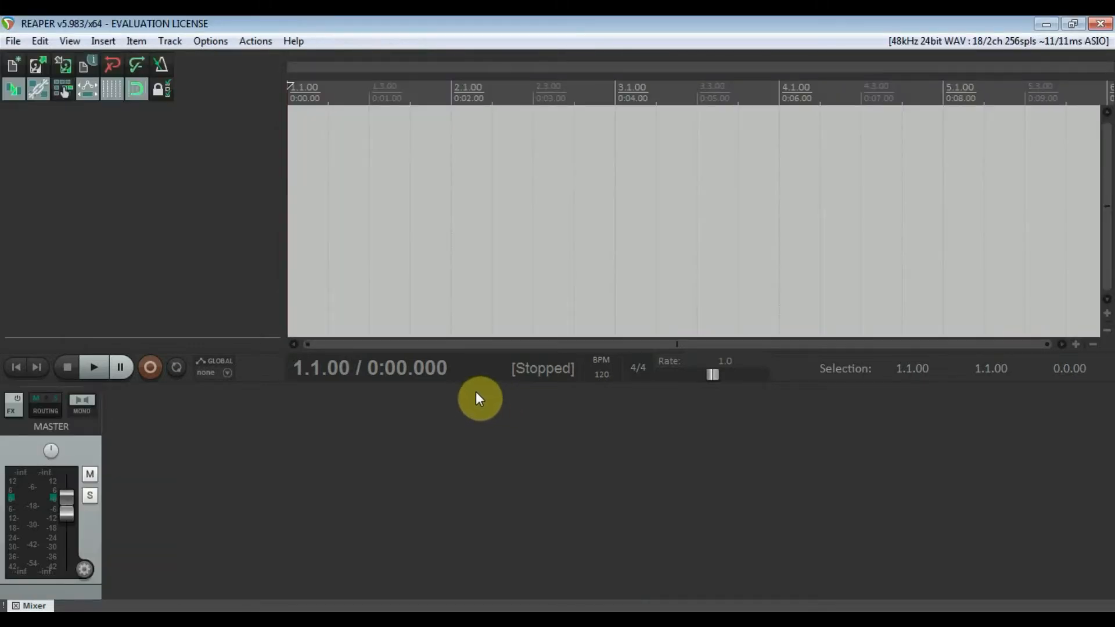
Step: Load the newly saved "Solo Record" project template and look through its track list
left_click(13, 41)
mouse_move(218, 152)
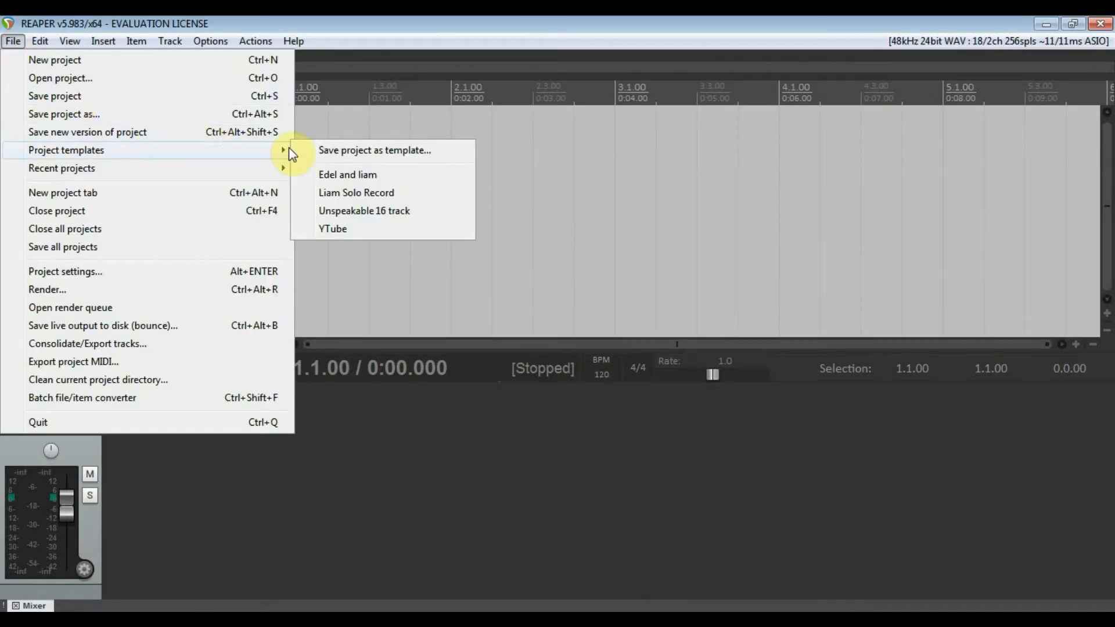
left_click(403, 198)
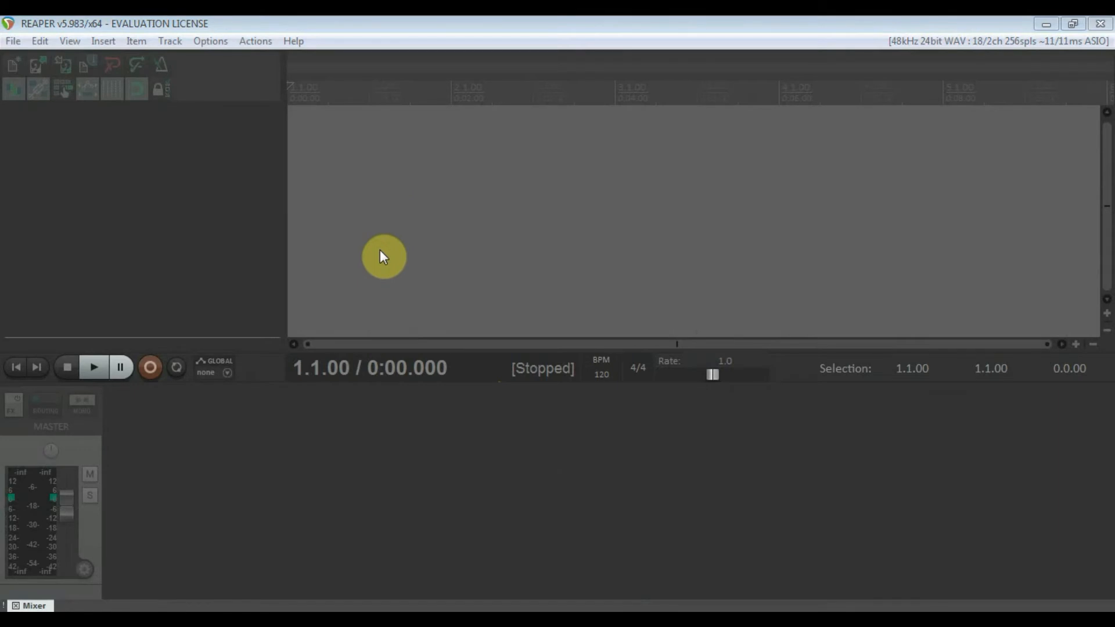
scroll(197, 193, "down", 5)
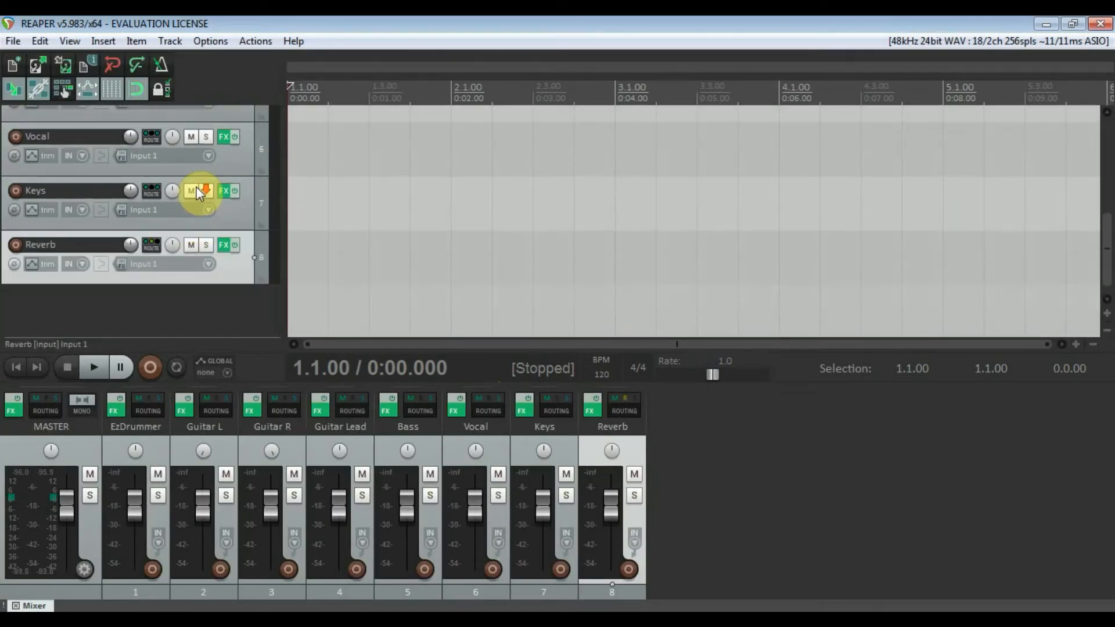
scroll(197, 194, "up", 2)
scroll(199, 192, "up", 3)
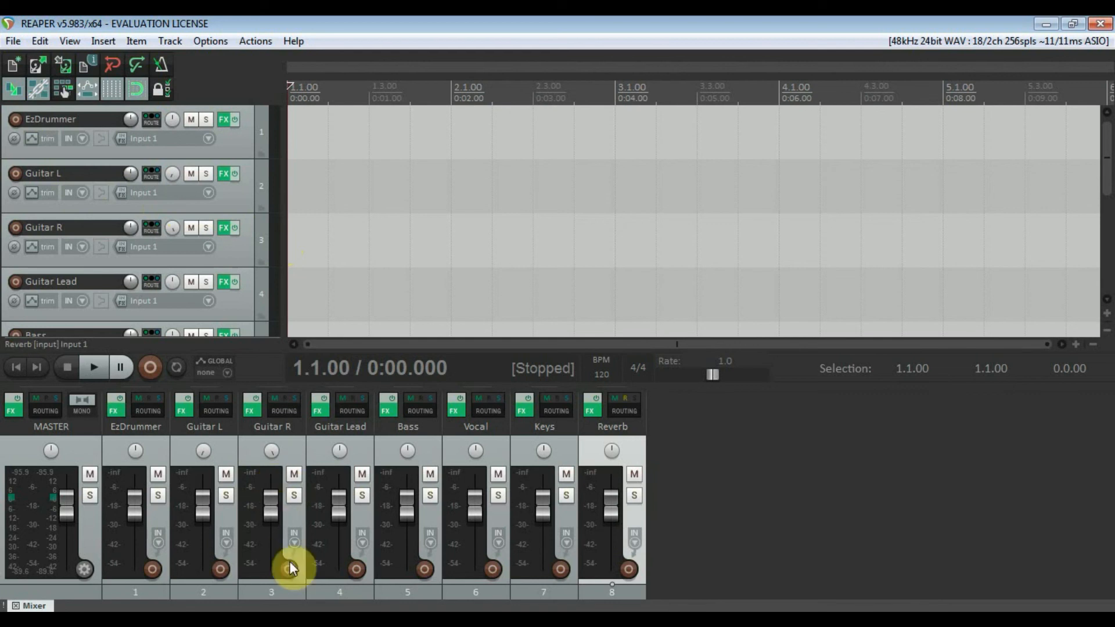
left_click(389, 619)
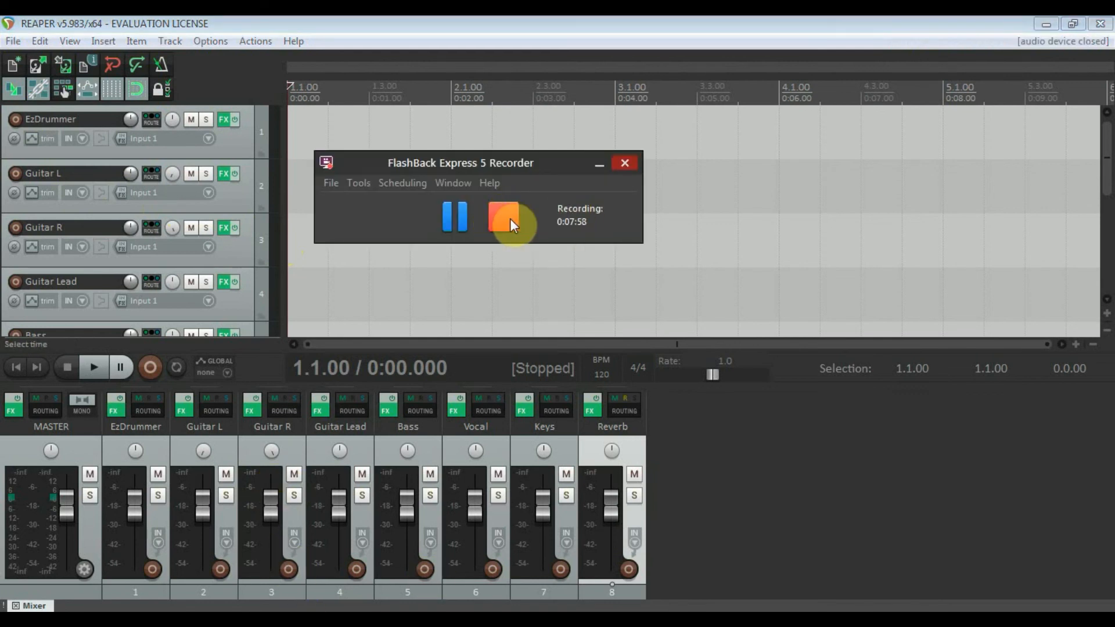